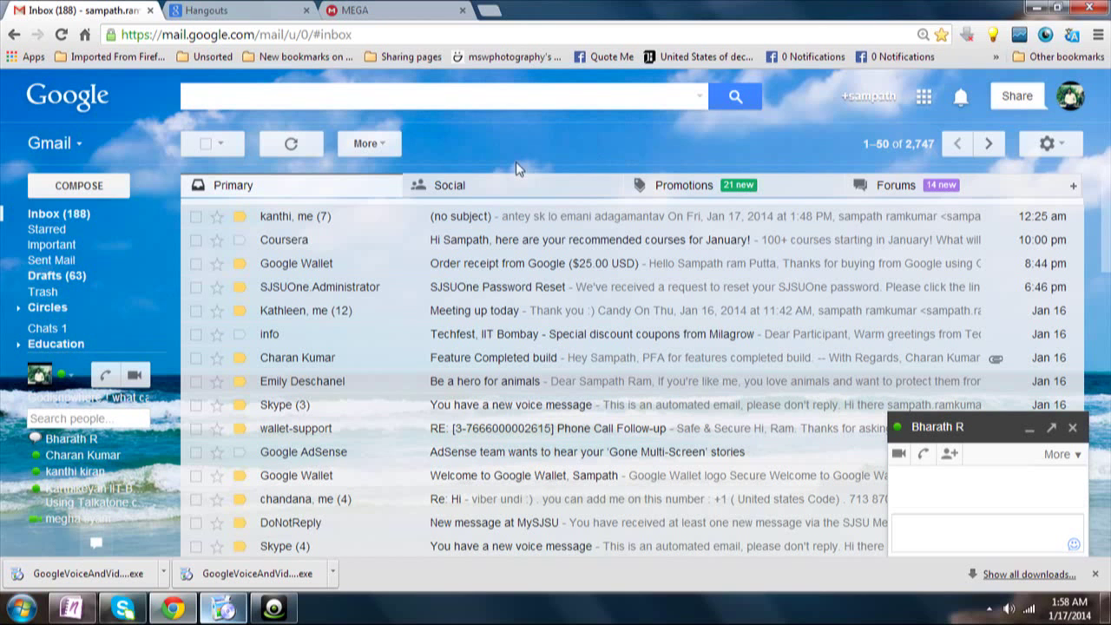
Open the offer to add voice/video chat from the contact's chat window, and switch to the Hangouts plugin download page
{"action": "left_click", "coordinate": [930, 458]}
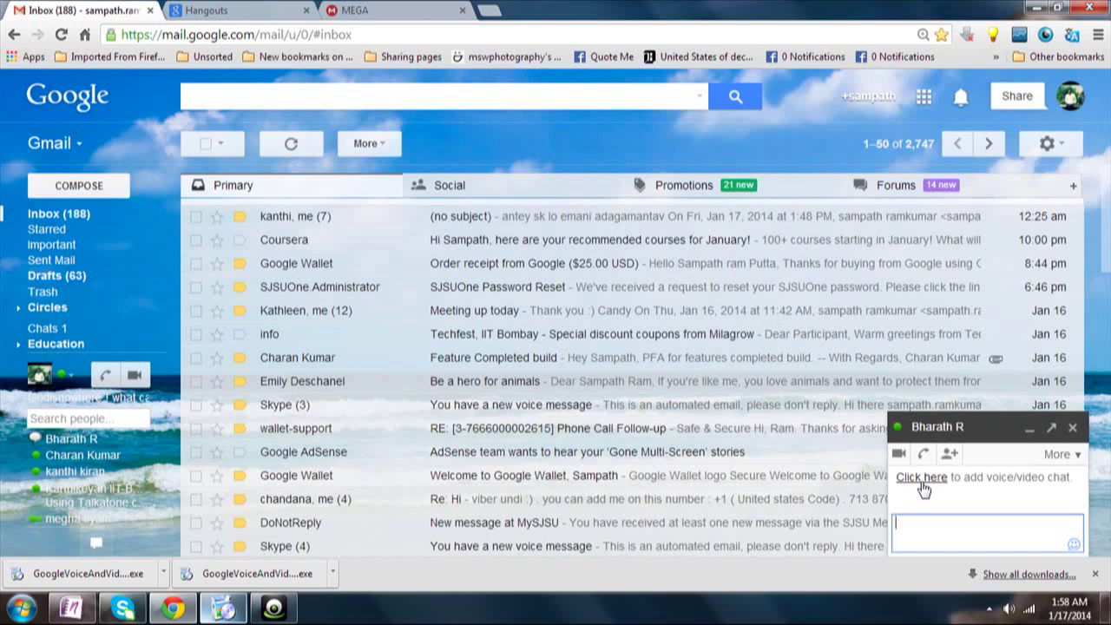
{"action": "left_click", "coordinate": [938, 481]}
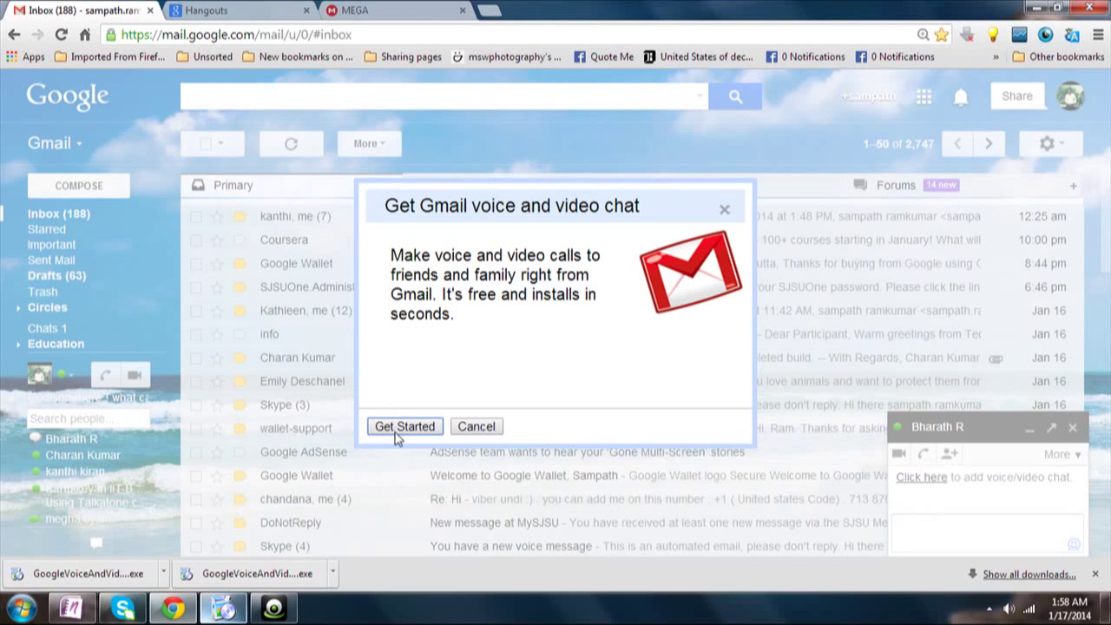
{"action": "left_click", "coordinate": [200, 10]}
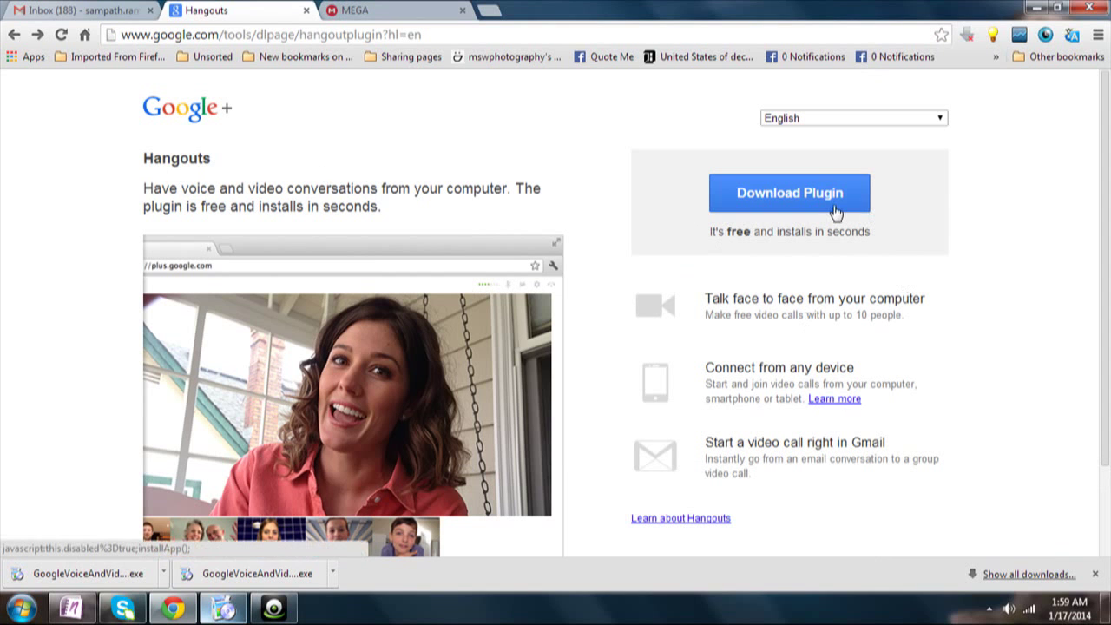
Try to install the plugin with GoogleVoiceAndVideoSetup (15).exe, resuming at the cancel prompt, and minimize the browser and Bing windows behind the installer
{"action": "left_click_drag", "start_coordinate": [85, 571], "coordinate": [198, 234]}
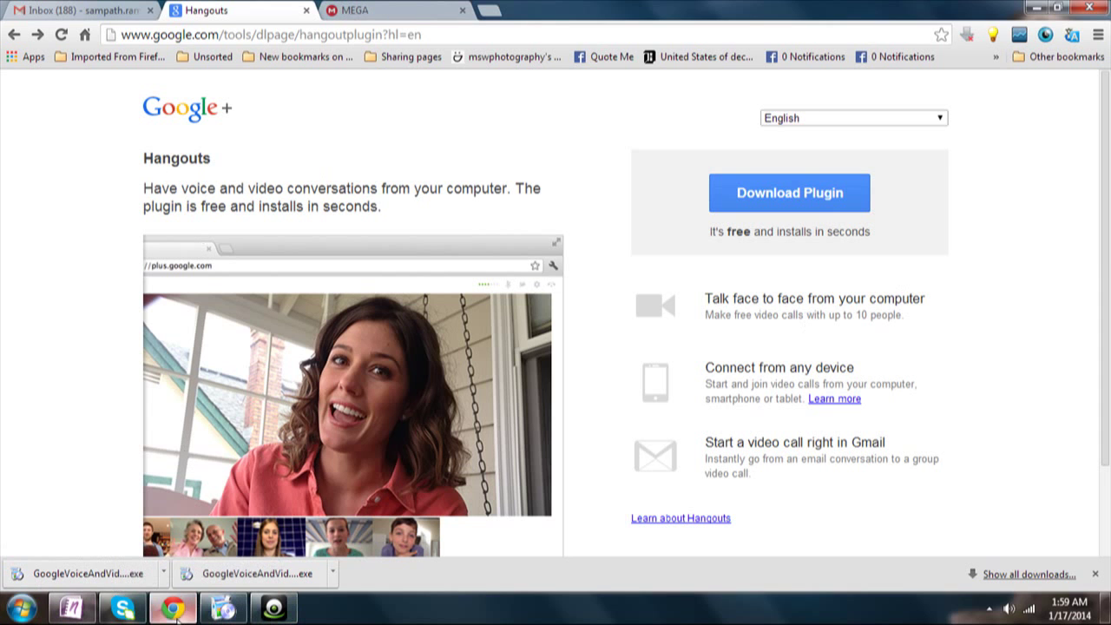
{"action": "left_click", "coordinate": [80, 573]}
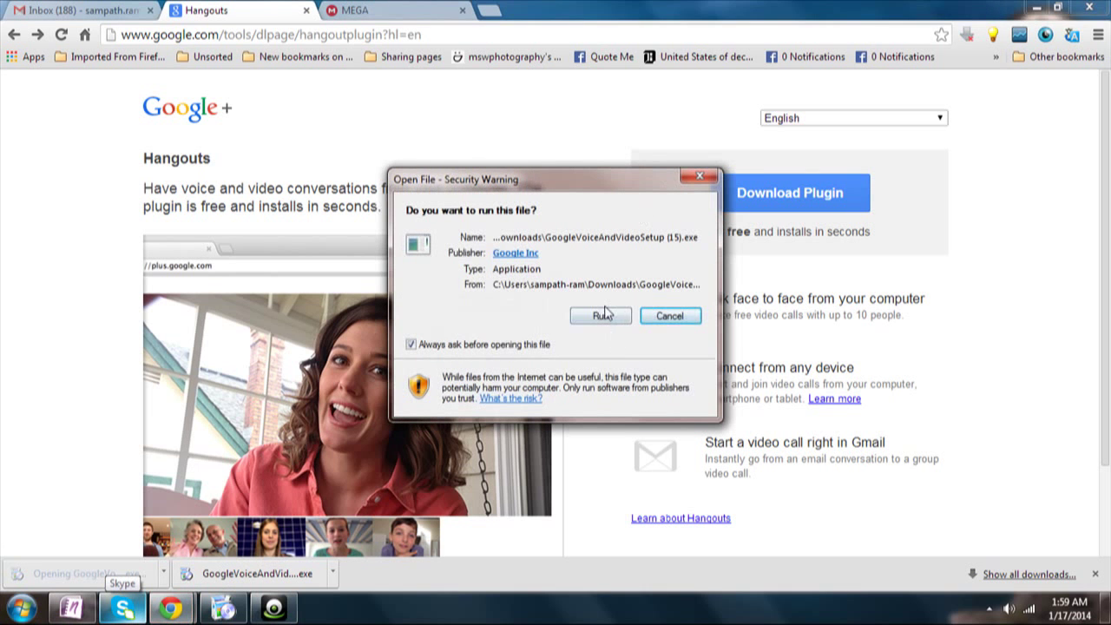
{"action": "left_click", "coordinate": [603, 315]}
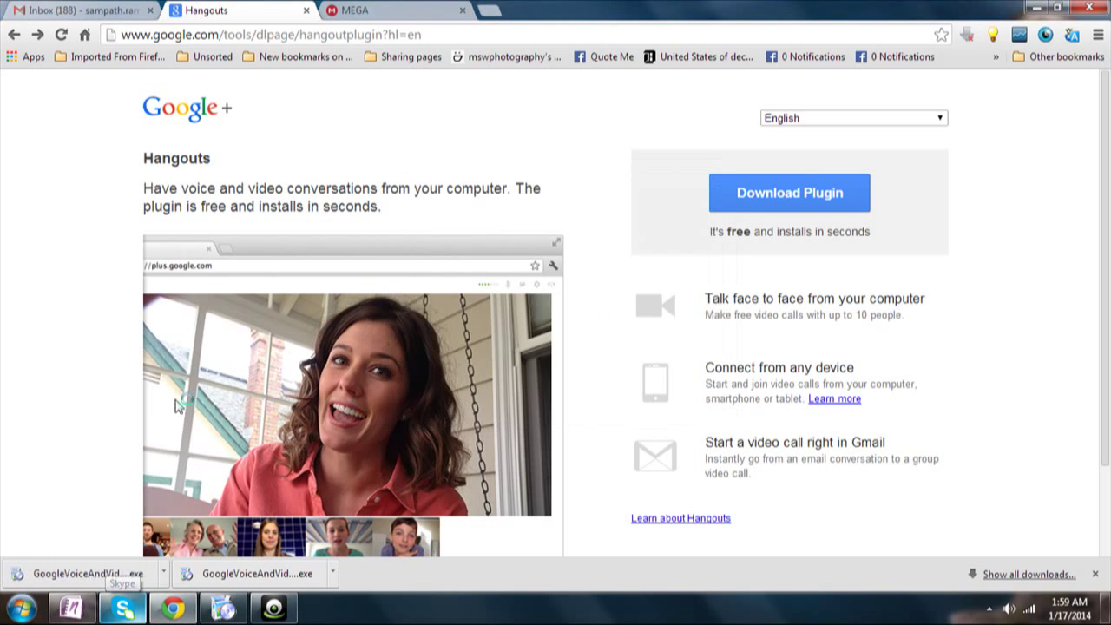
{"action": "left_click", "coordinate": [224, 609]}
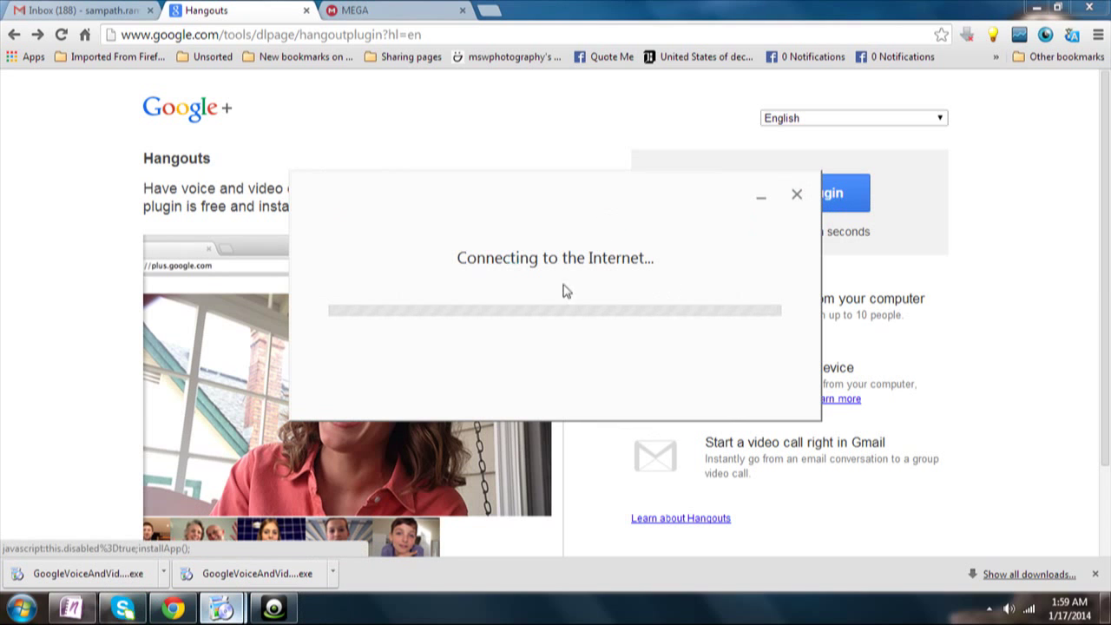
{"action": "left_click", "coordinate": [797, 194]}
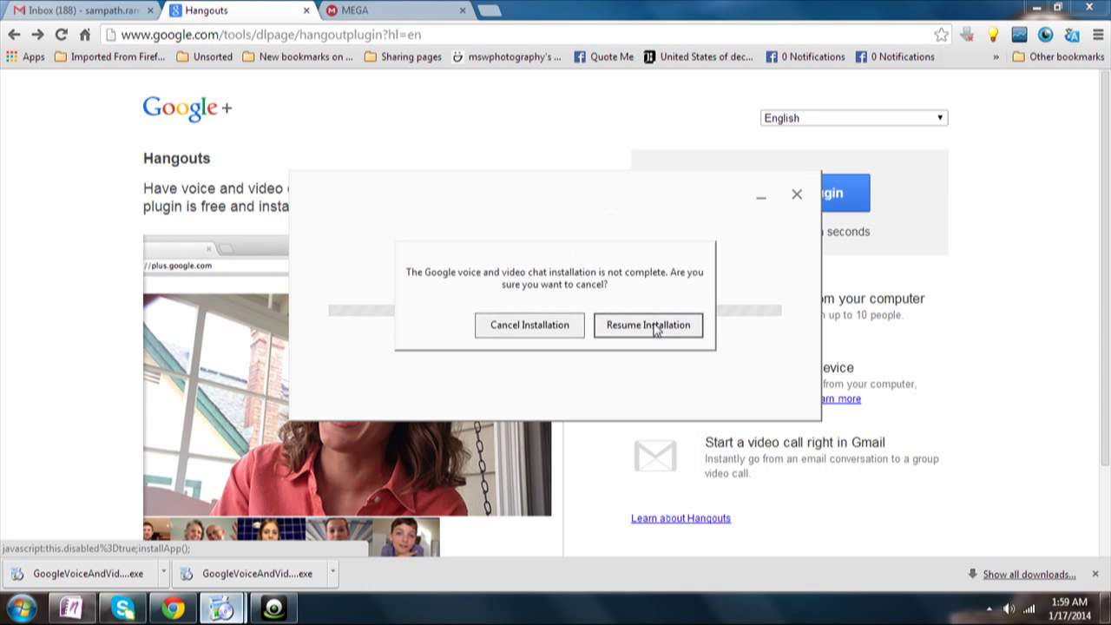
{"action": "left_click", "coordinate": [655, 328]}
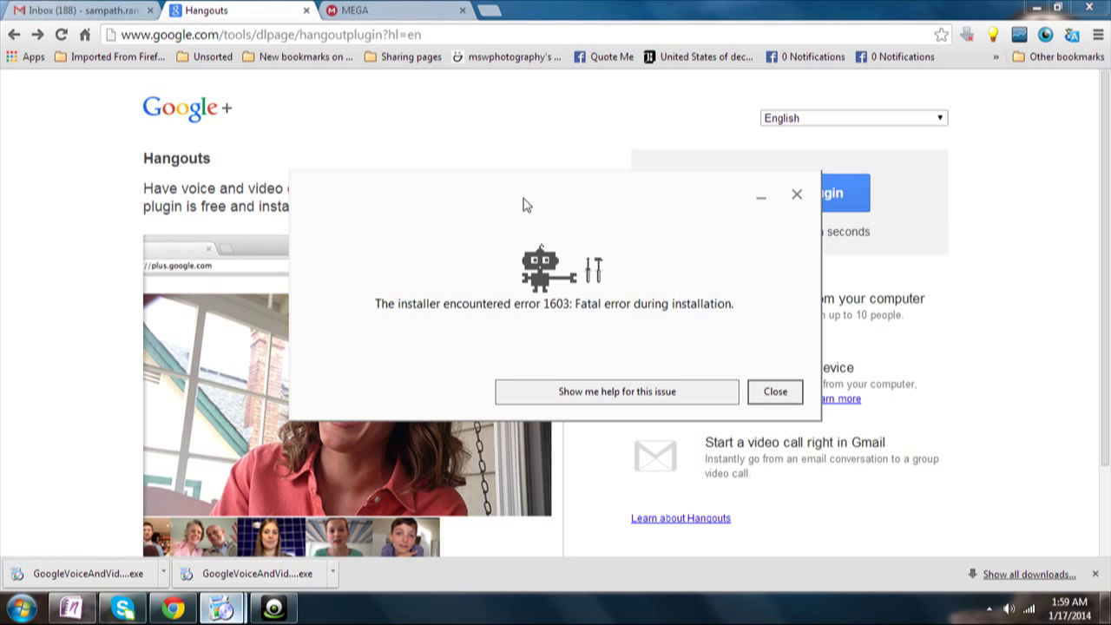
{"action": "left_click", "coordinate": [1043, 7]}
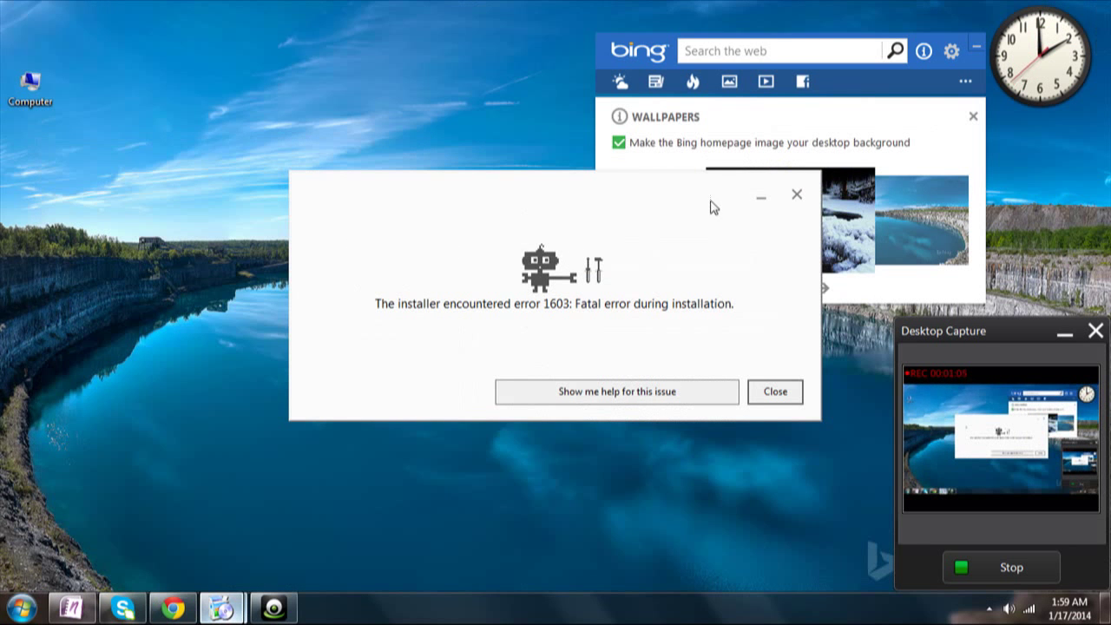
{"action": "left_click", "coordinate": [976, 46]}
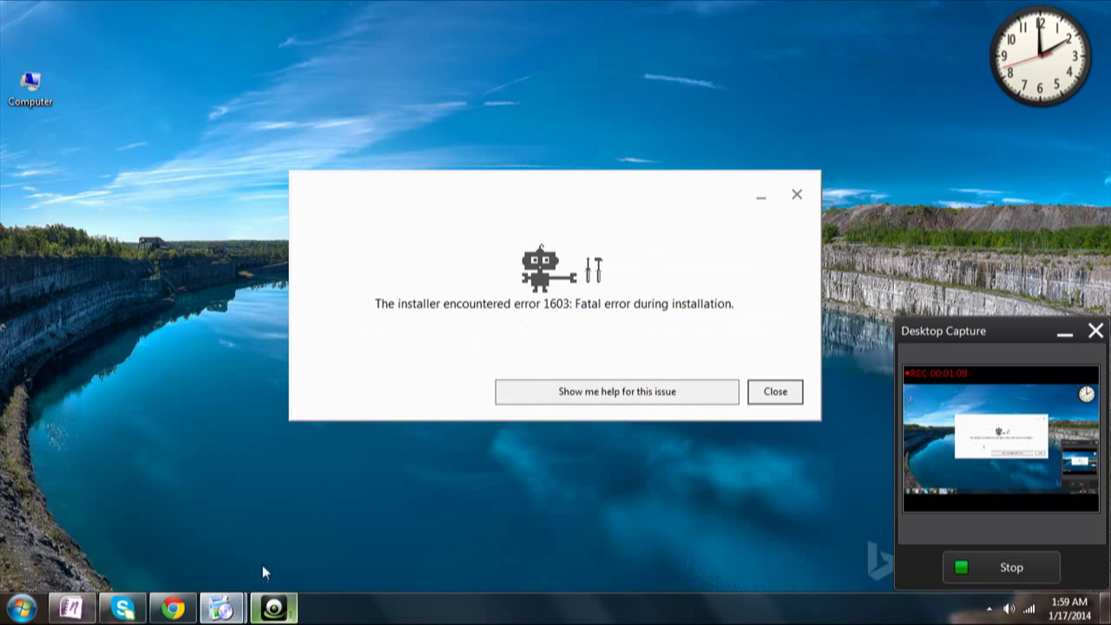
Run googletalkpluginaccel (1).msi from the browser's list of downloaded files, approving the security warning
{"action": "left_click", "coordinate": [173, 608]}
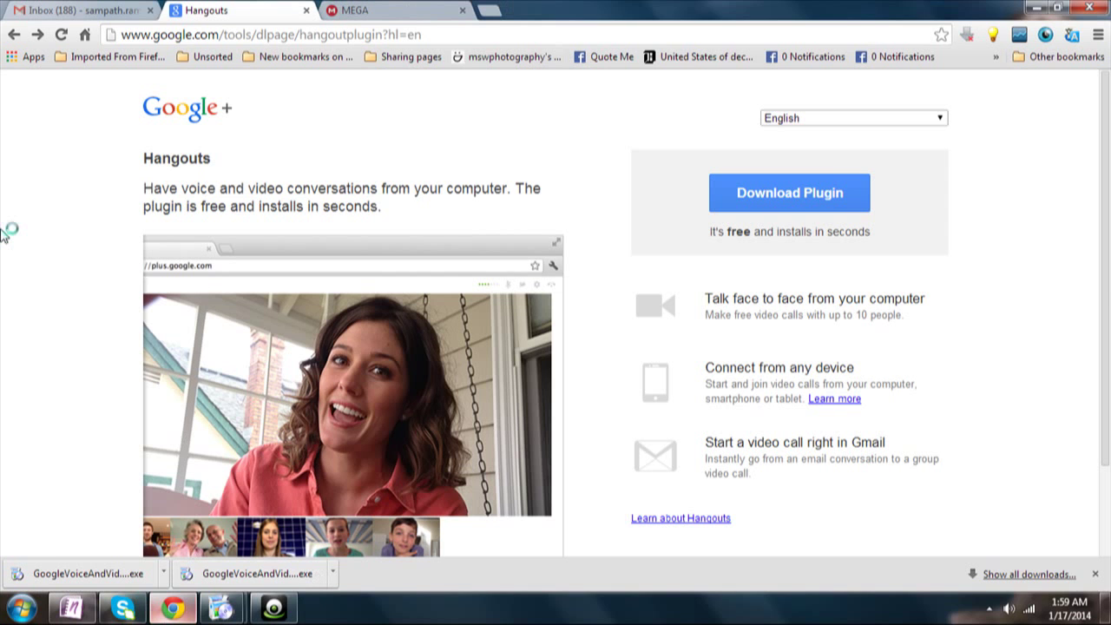
{"action": "key", "text": "ctrl+j"}
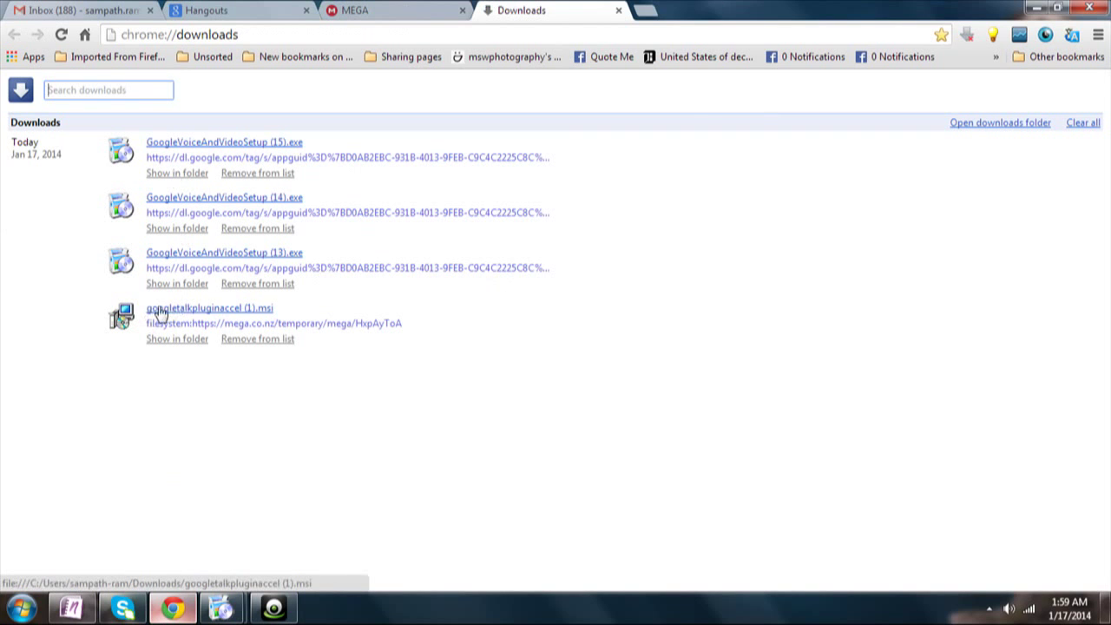
{"action": "left_click", "coordinate": [228, 316]}
{"action": "left_click", "coordinate": [599, 316]}
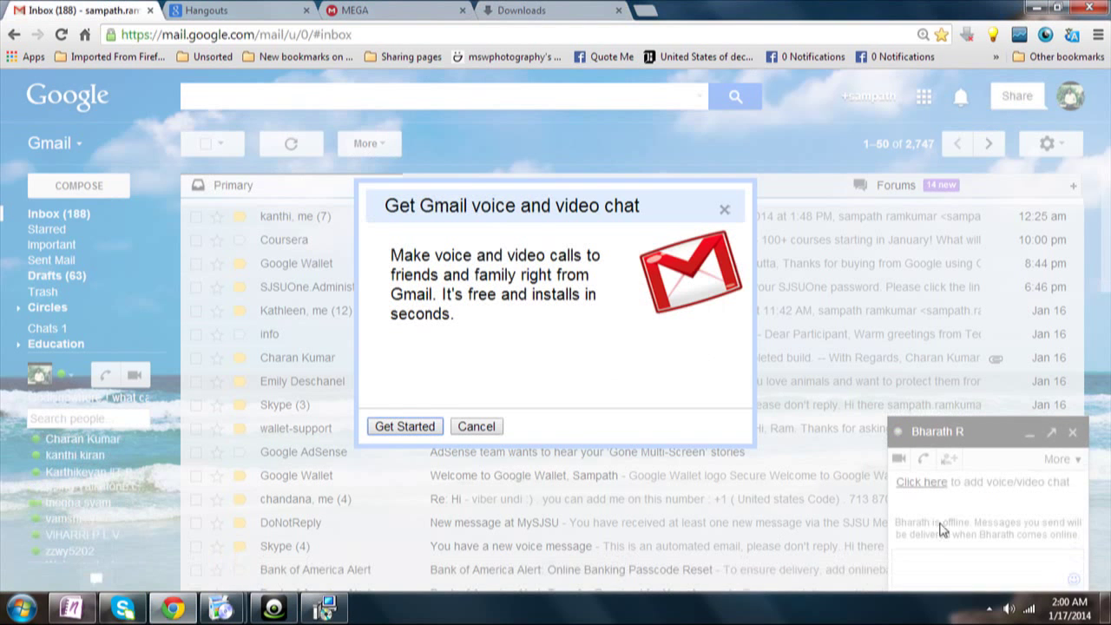
Bring up the Google Talk Plugin installation window and close the failed voice and video installer behind it
{"action": "left_click", "coordinate": [527, 9]}
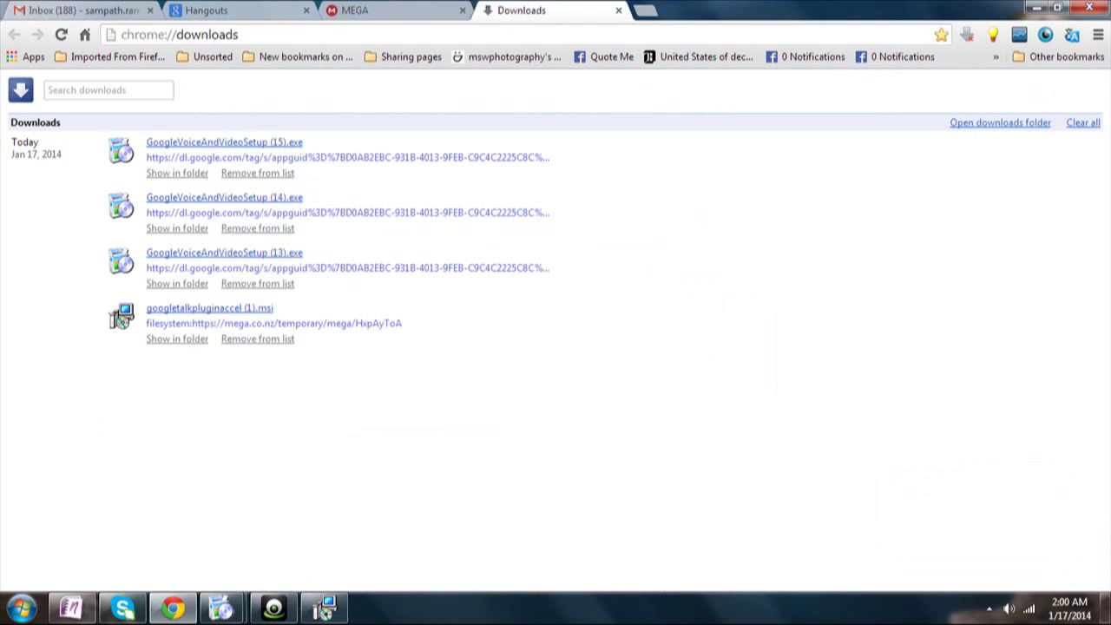
{"action": "left_click", "coordinate": [326, 609]}
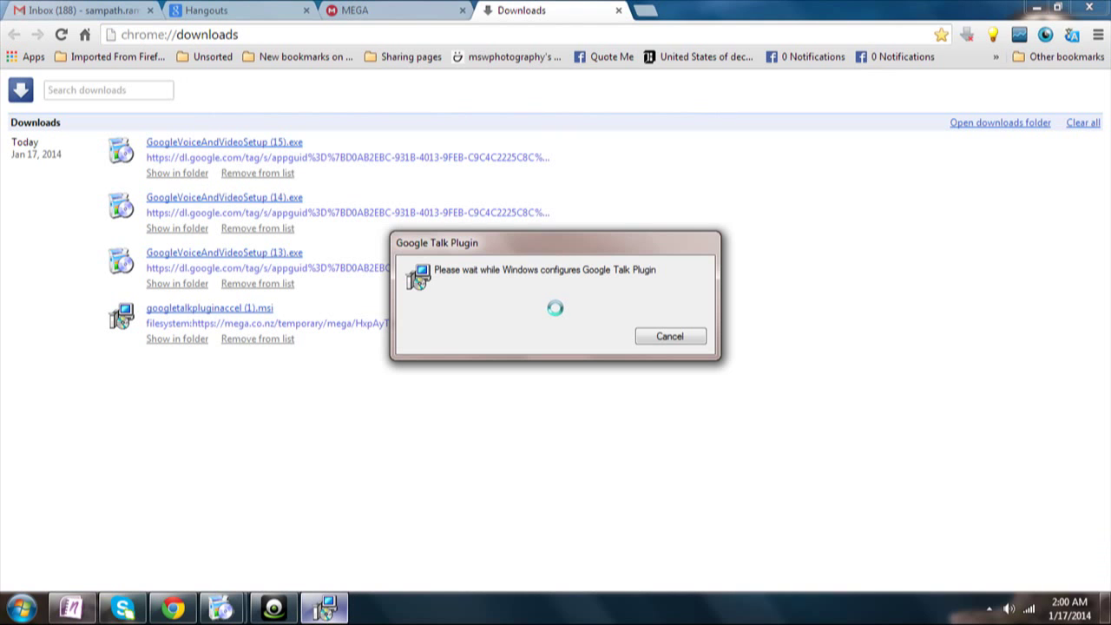
{"action": "left_click_drag", "start_coordinate": [550, 244], "coordinate": [560, 173]}
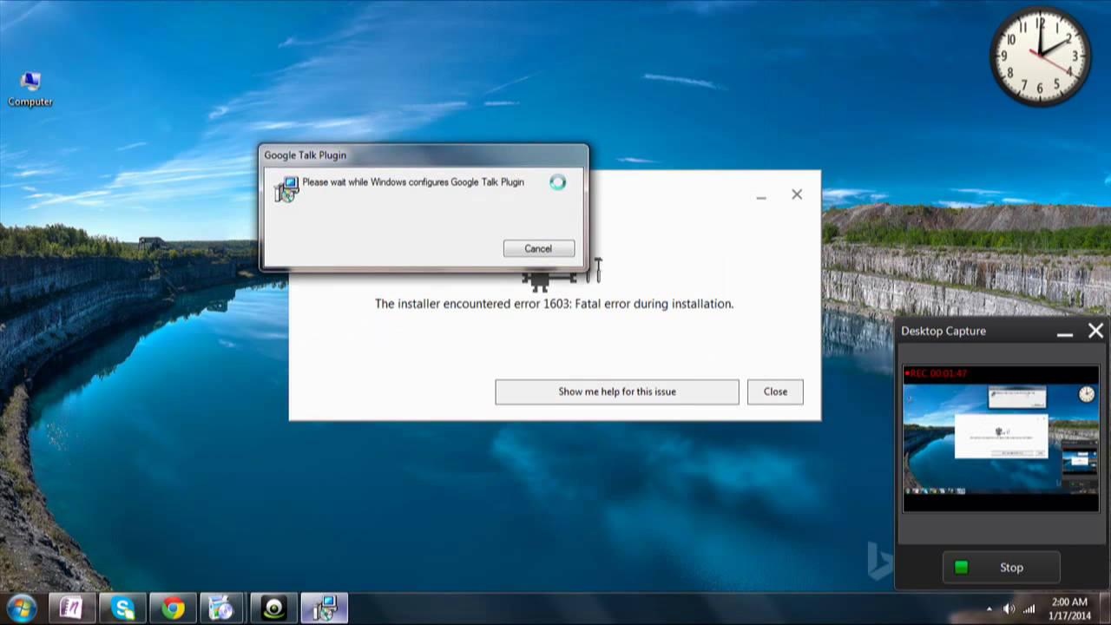
{"action": "left_click", "coordinate": [783, 401]}
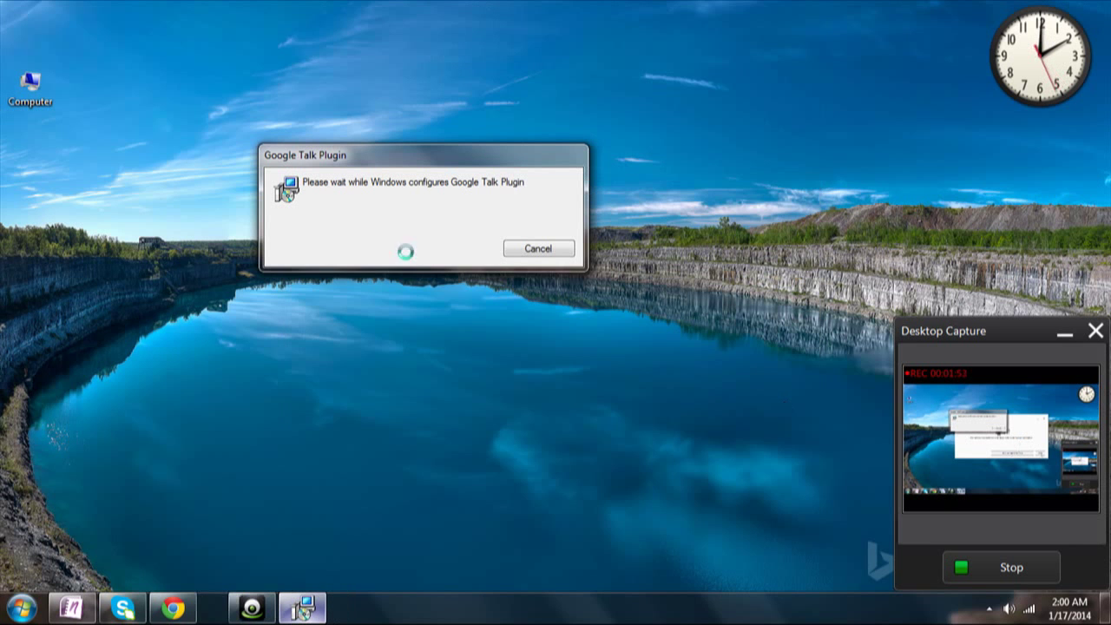
{"action": "left_click_drag", "start_coordinate": [388, 164], "coordinate": [472, 182]}
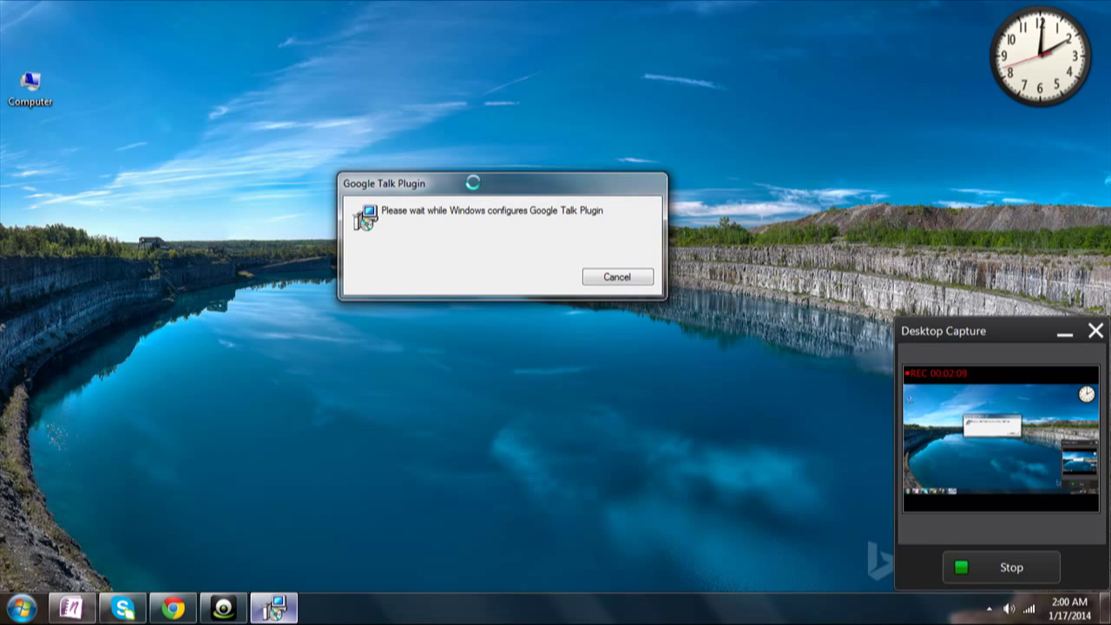
{"action": "left_click_drag", "start_coordinate": [469, 187], "coordinate": [471, 205]}
Return to the Gmail inbox in the browser and reload the page
{"action": "left_click", "coordinate": [219, 610]}
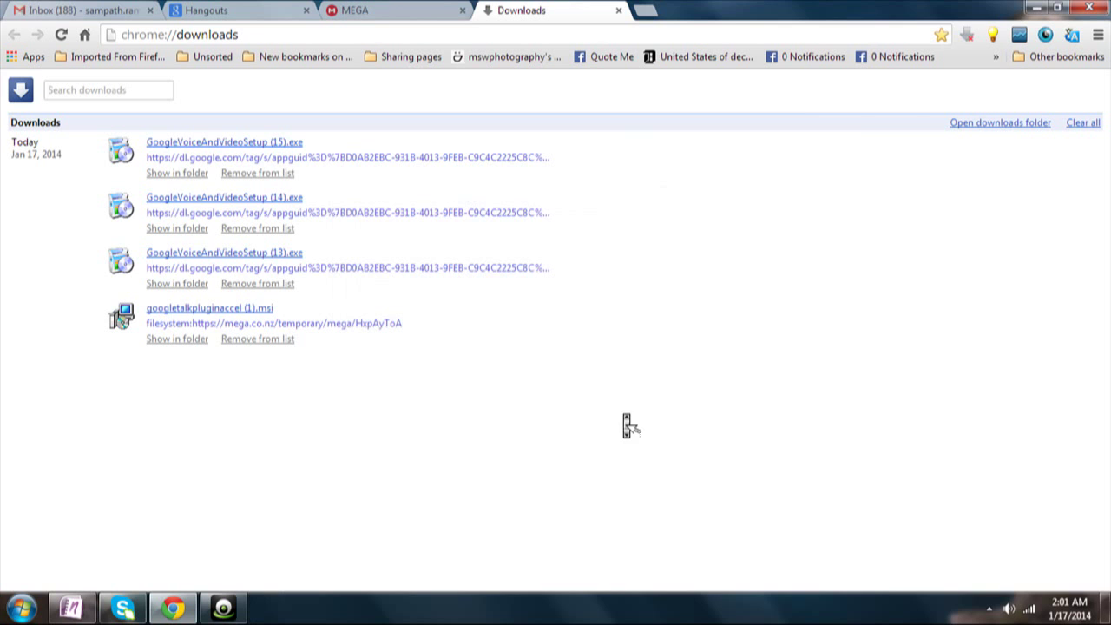
{"action": "left_click", "coordinate": [65, 8]}
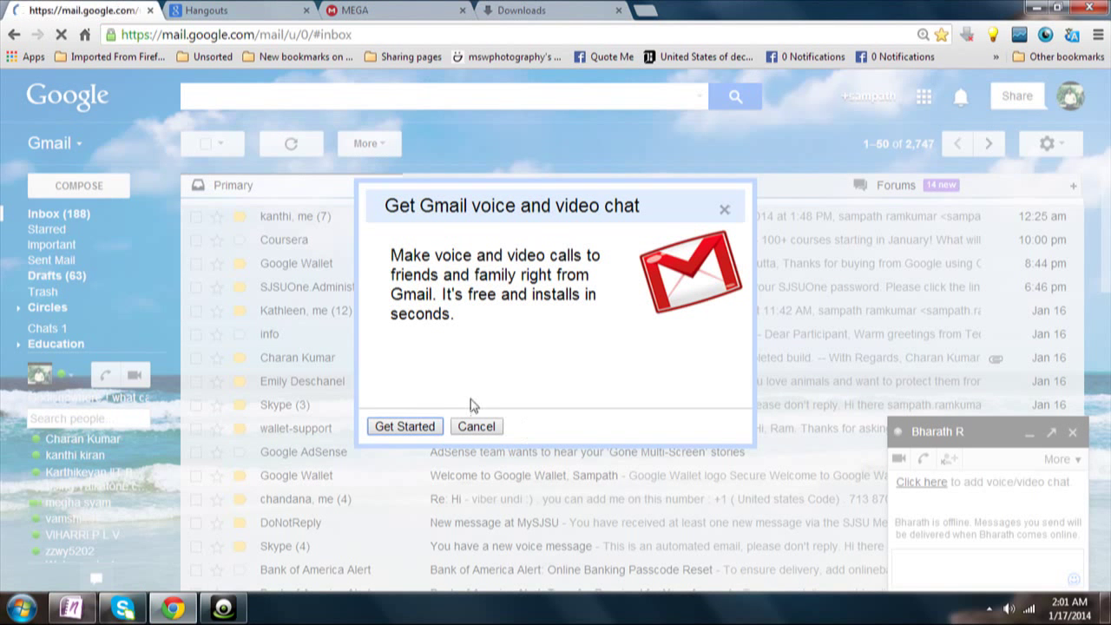
{"action": "key", "text": "F5"}
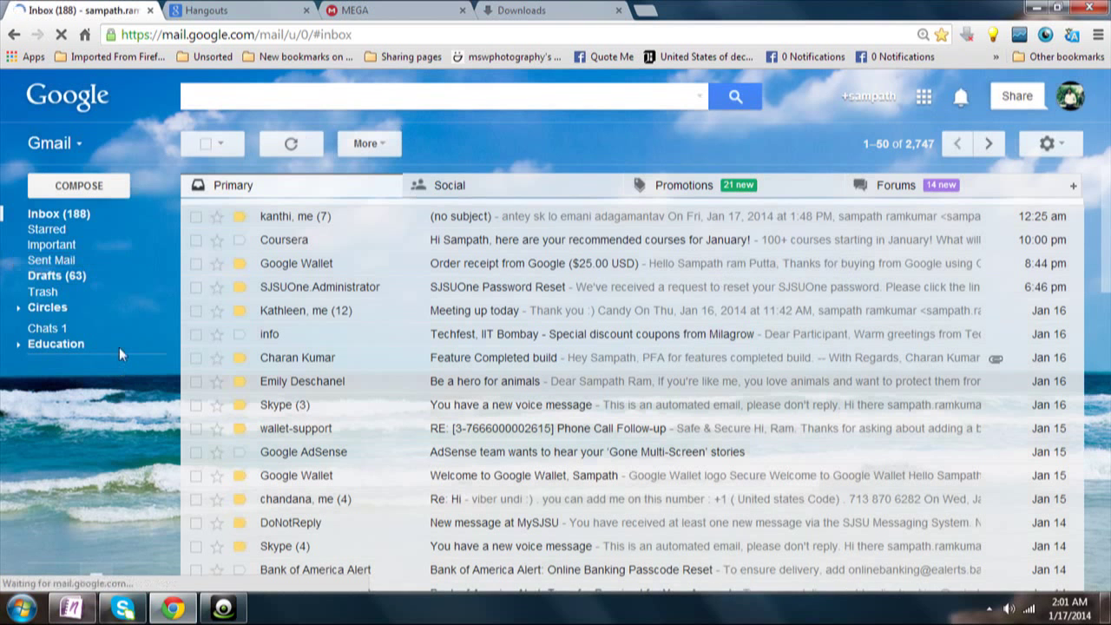
Check whether voice calling works in chats with two online contacts, and close both chat windows
{"action": "mouse_move", "coordinate": [114, 316]}
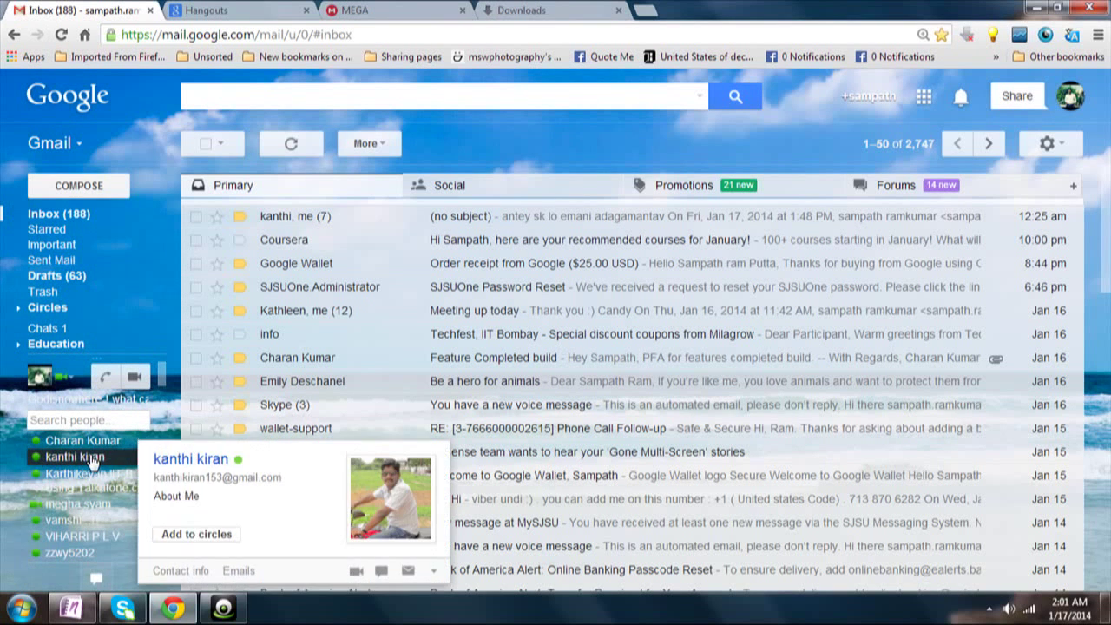
{"action": "left_click", "coordinate": [92, 460]}
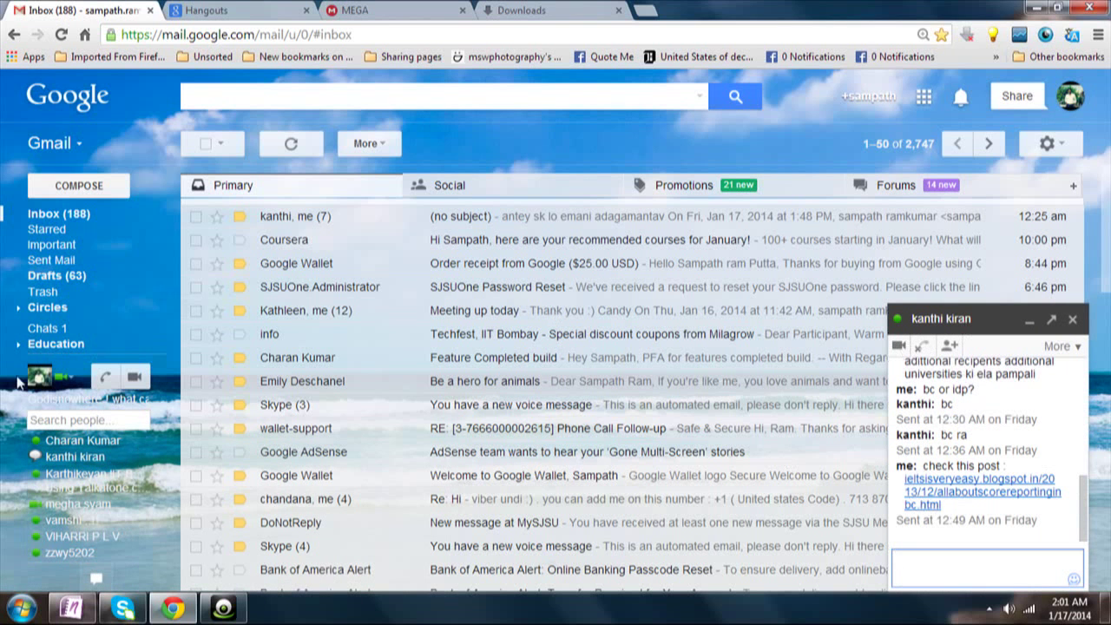
{"action": "mouse_move", "coordinate": [112, 446]}
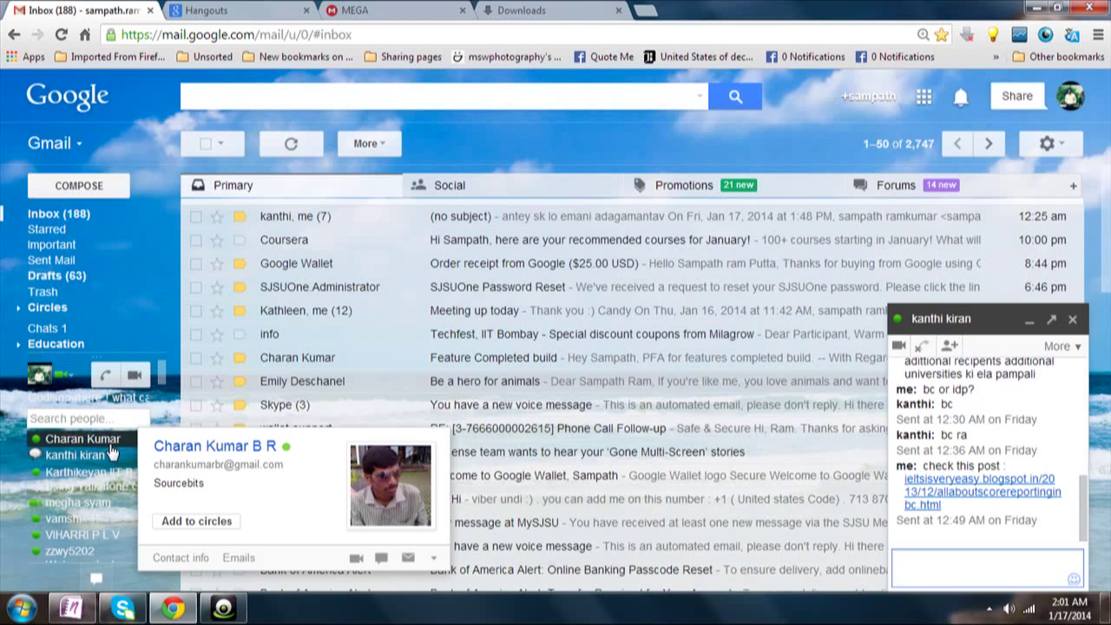
{"action": "left_click", "coordinate": [87, 439]}
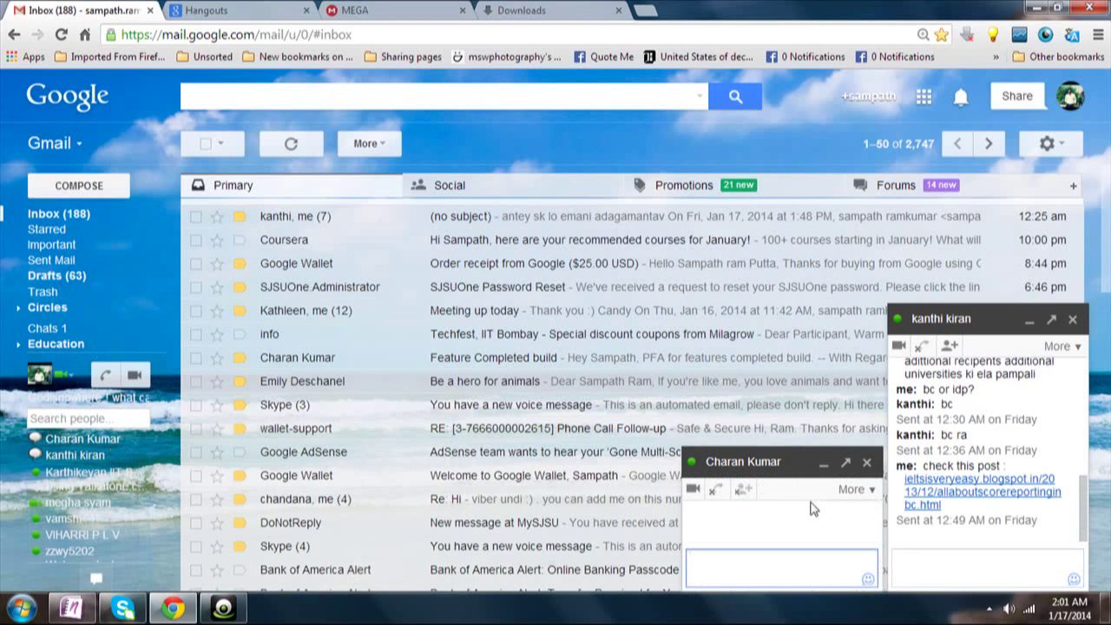
{"action": "left_click", "coordinate": [715, 490]}
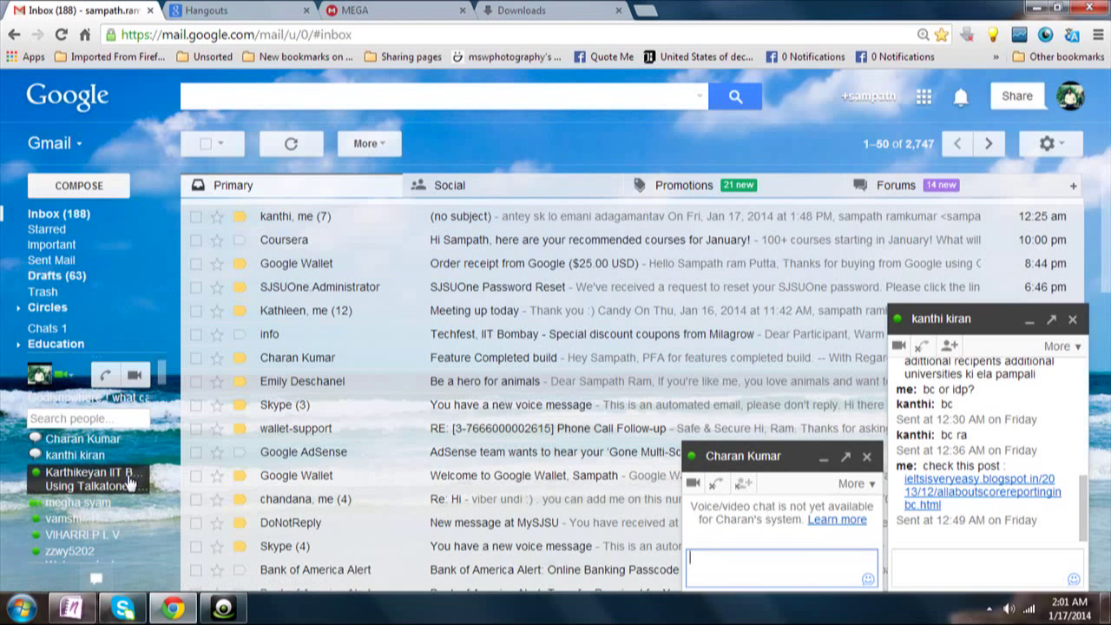
{"action": "left_click", "coordinate": [868, 458]}
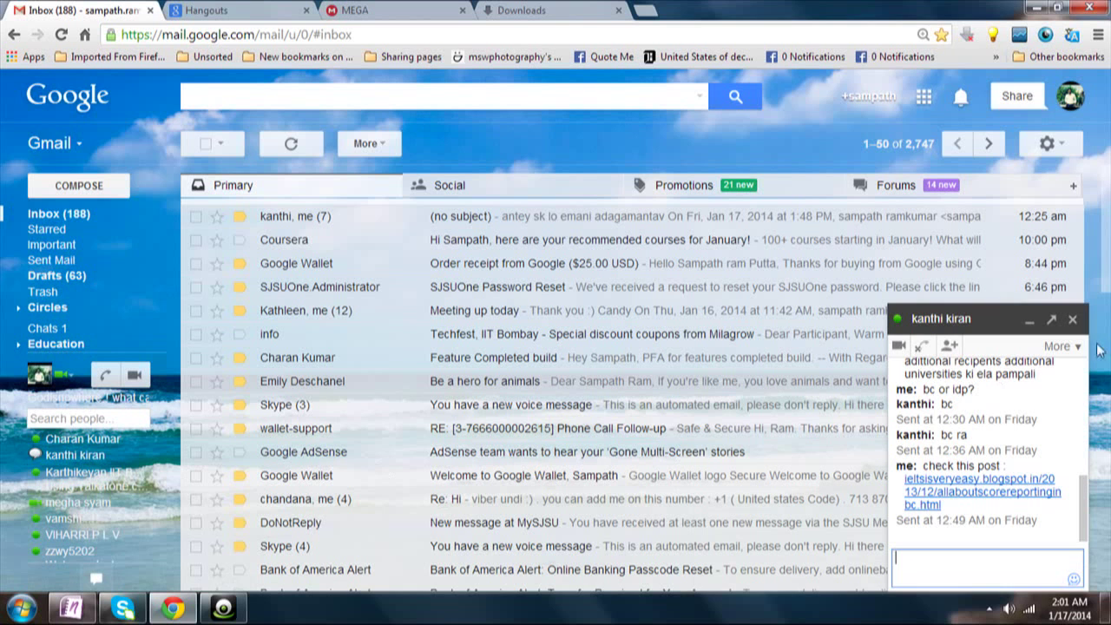
{"action": "left_click", "coordinate": [1075, 321]}
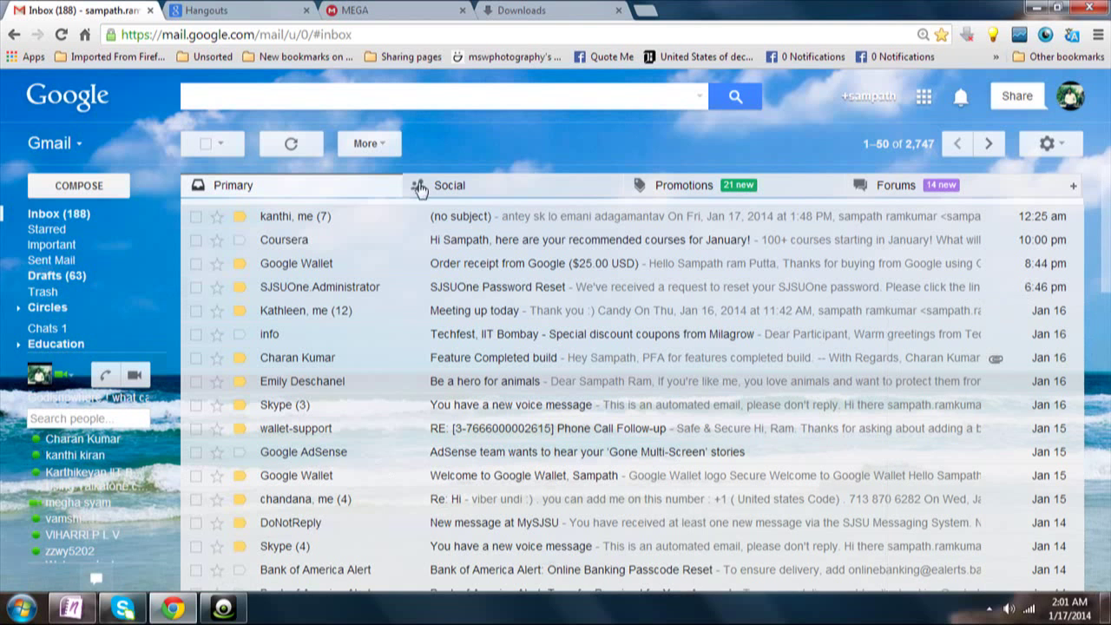
Download the Hangouts plugin again and run GoogleVoiceAndVideoSetup (16).exe
{"action": "left_click", "coordinate": [212, 9]}
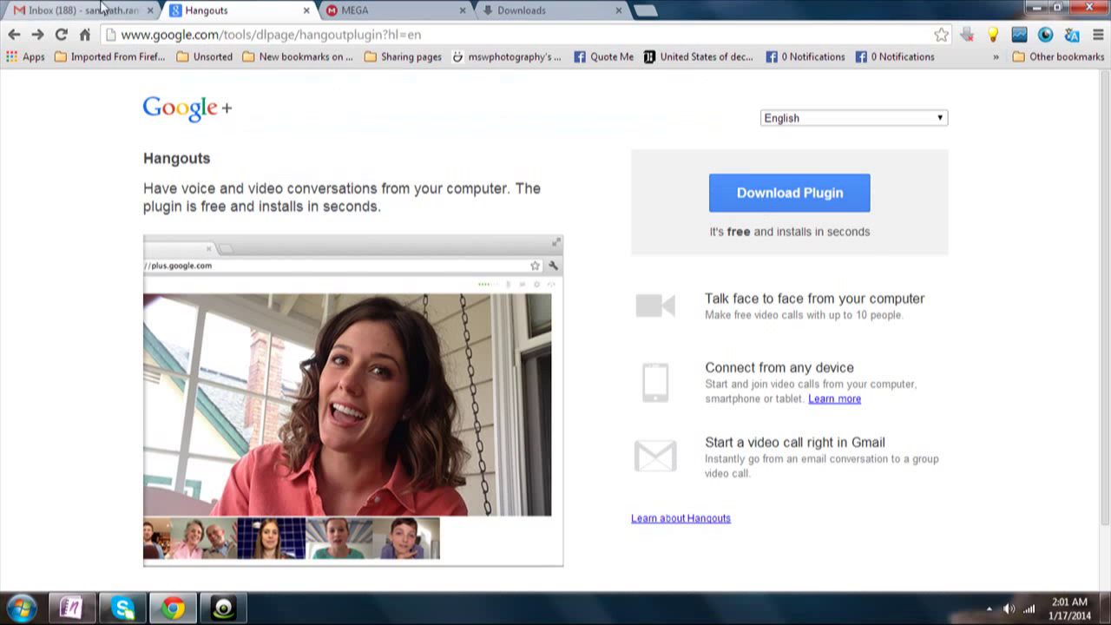
{"action": "left_click", "coordinate": [764, 189]}
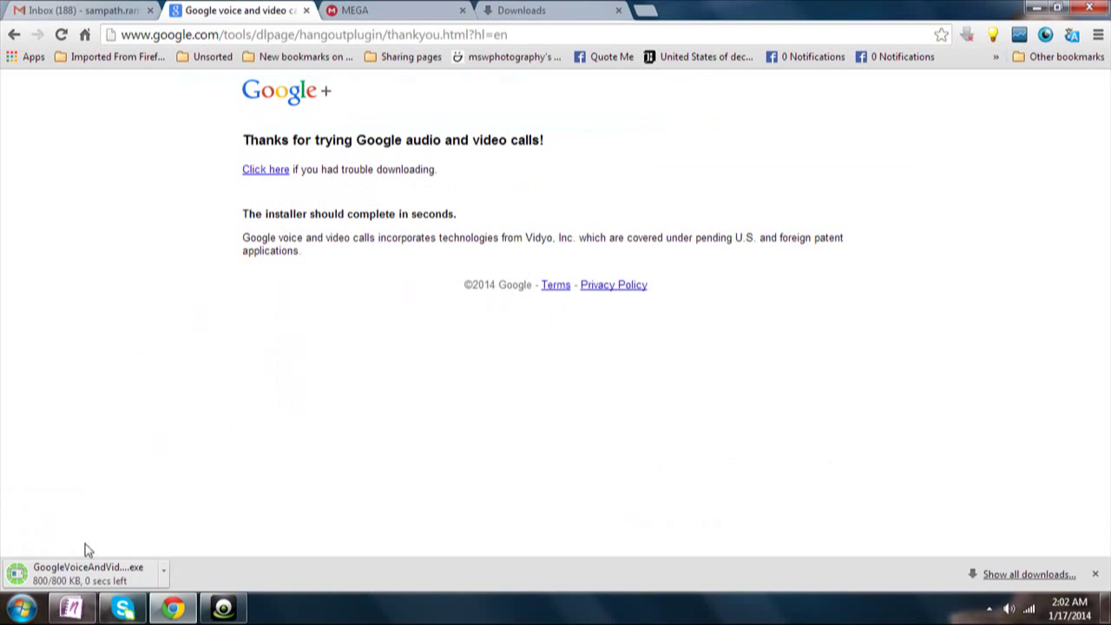
{"action": "left_click", "coordinate": [80, 568]}
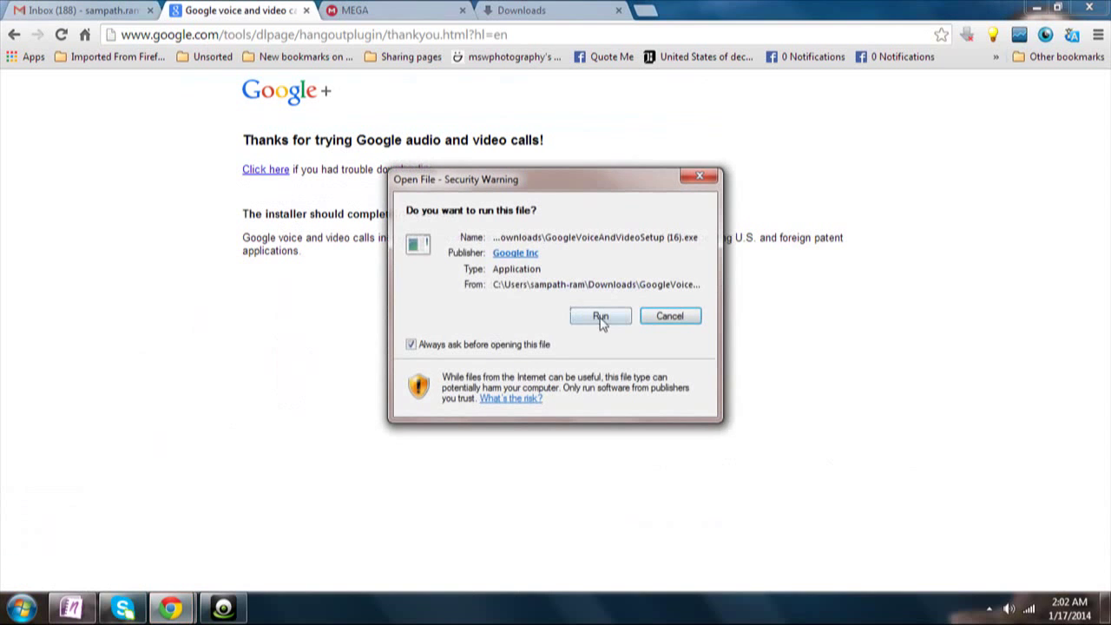
{"action": "left_click", "coordinate": [600, 316]}
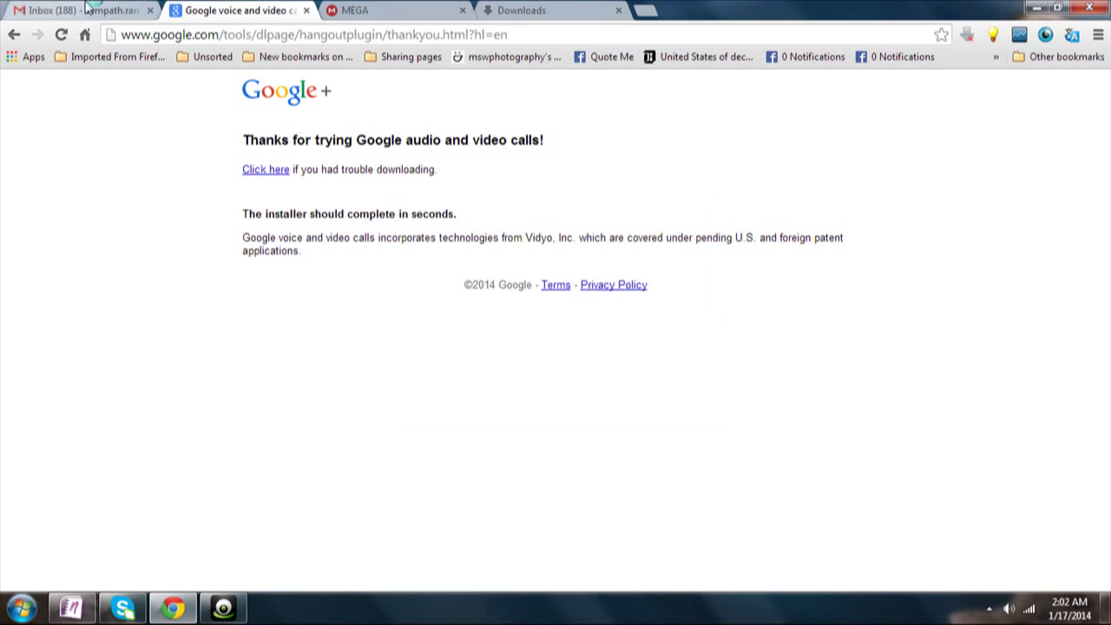
Go back from the loading Gmail page to the plugin's thank-you page in the same tab
{"action": "left_click", "coordinate": [161, 9]}
{"action": "left_click", "coordinate": [245, 9]}
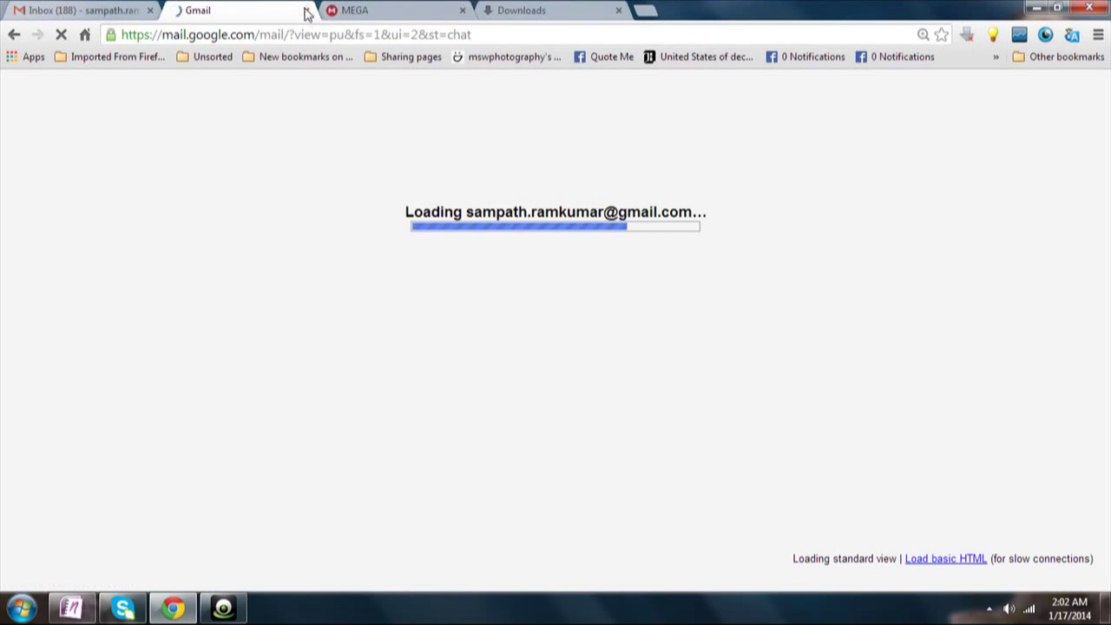
{"action": "left_click", "coordinate": [16, 36]}
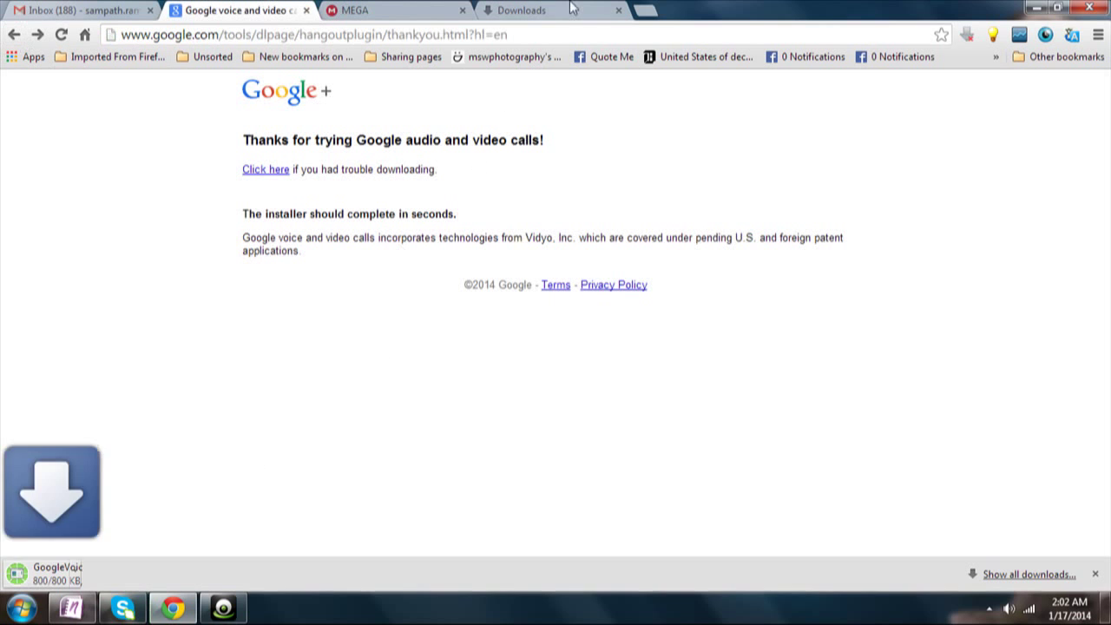
Run the downloaded Google voice and video chat installer and show the desktop with its progress window while it installs
{"action": "left_click", "coordinate": [111, 577]}
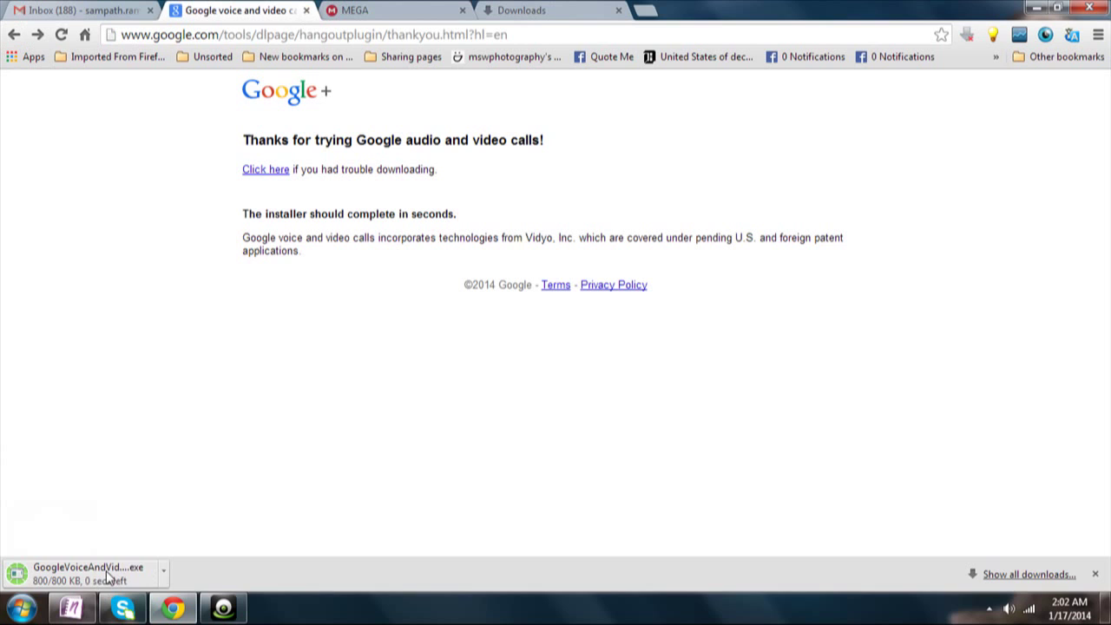
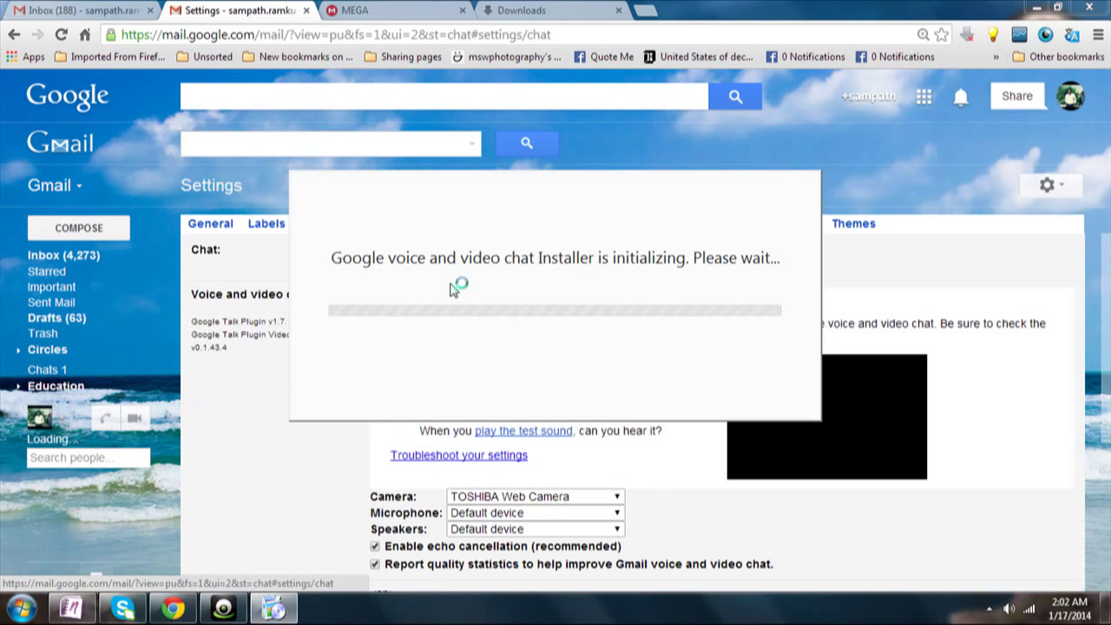
{"action": "left_click", "coordinate": [1044, 7]}
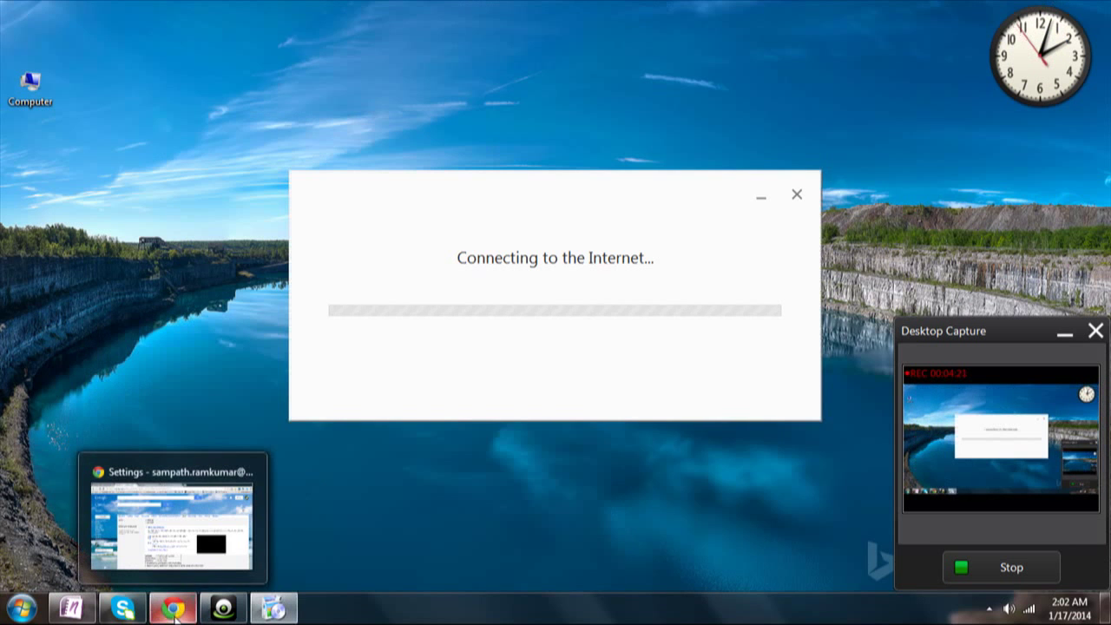
{"action": "left_click", "coordinate": [174, 610]}
{"action": "left_click", "coordinate": [173, 610]}
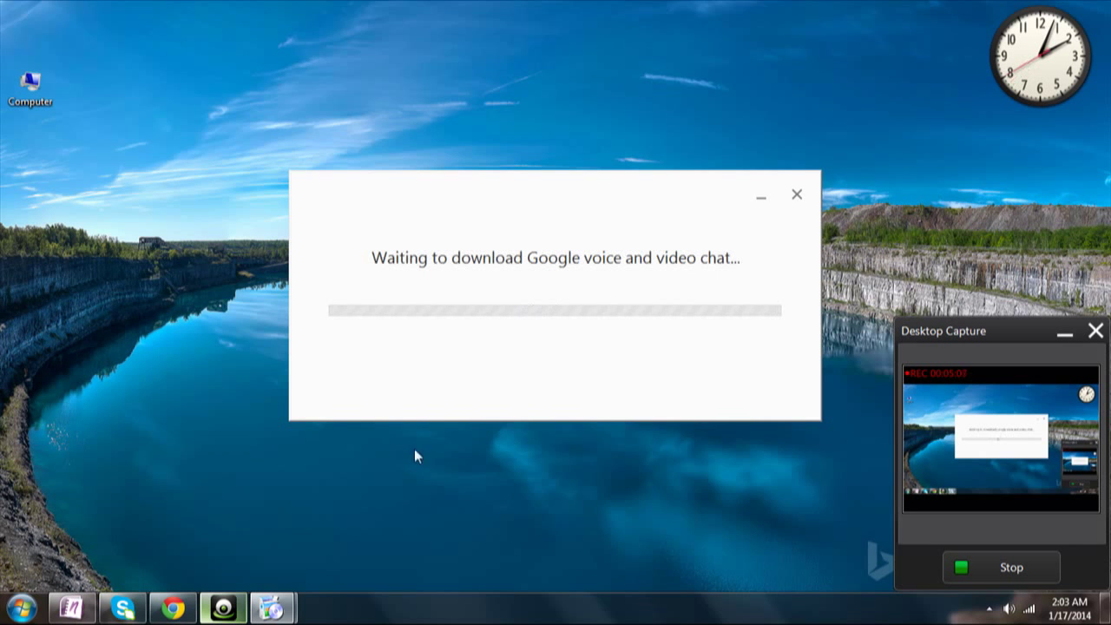
{"action": "left_click", "coordinate": [288, 608]}
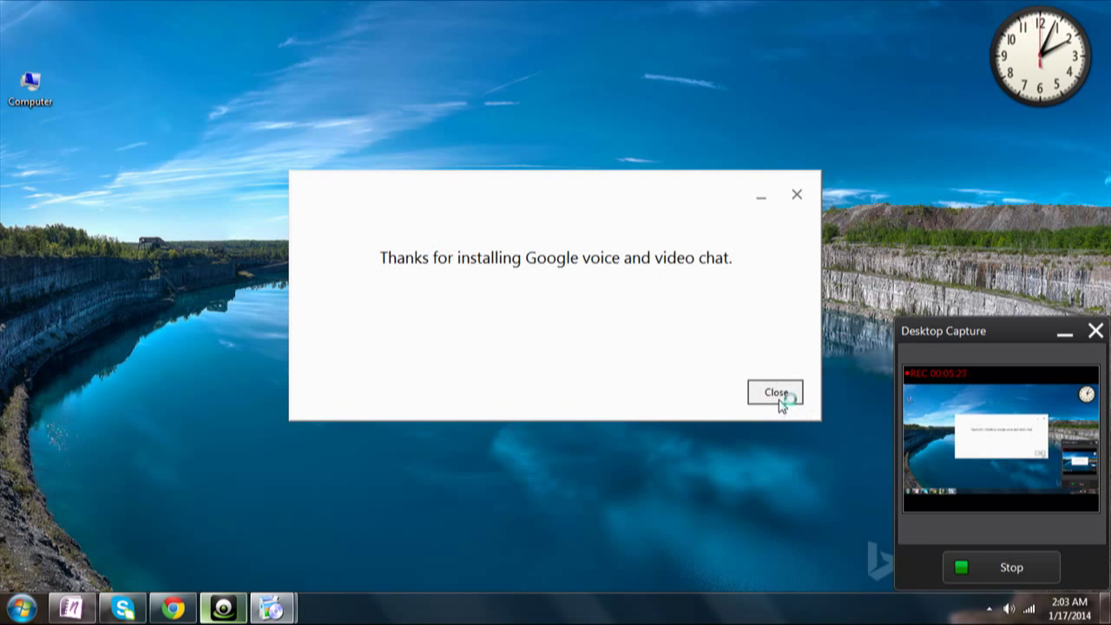
Close the Gmail chat settings tab in the browser, minimize the browser, and close the finished Google voice and video chat installer
{"action": "left_click", "coordinate": [176, 607]}
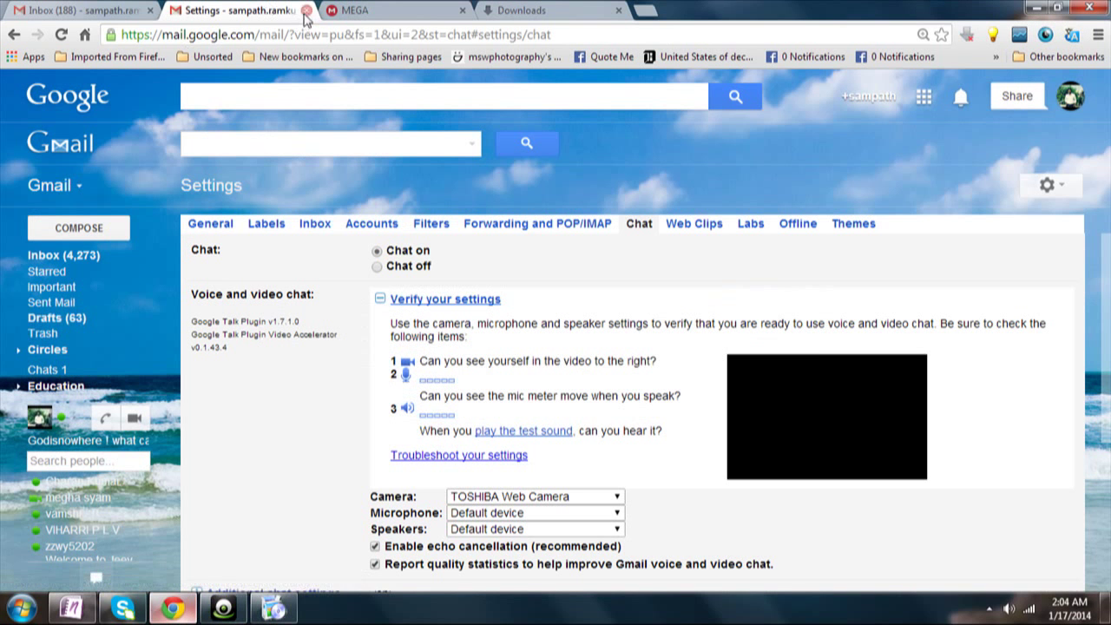
{"action": "left_click", "coordinate": [305, 9]}
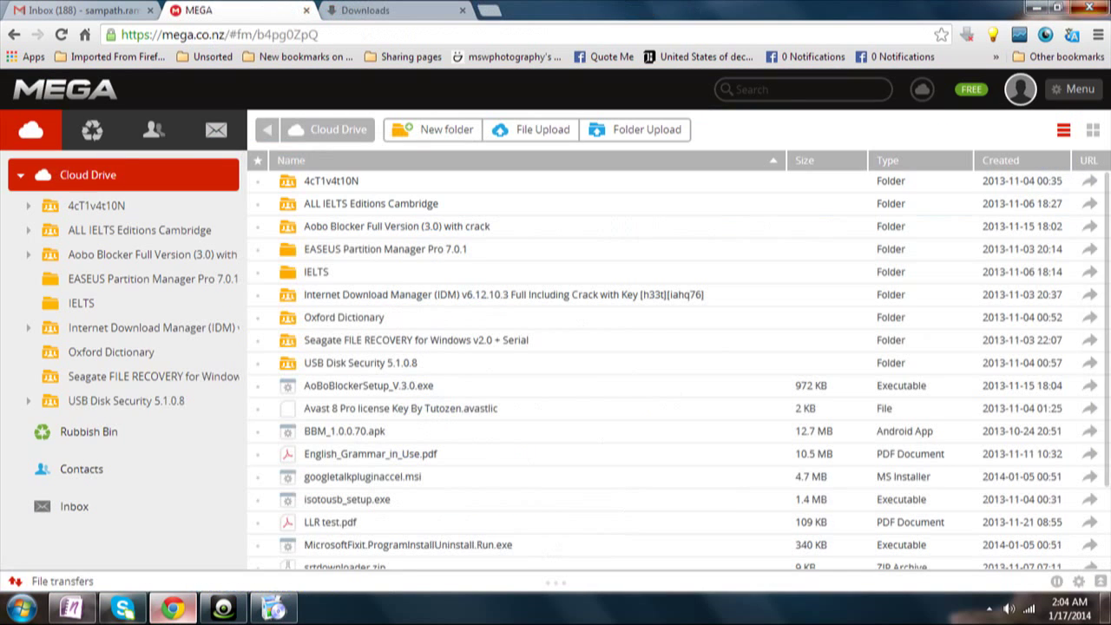
{"action": "left_click", "coordinate": [1034, 8]}
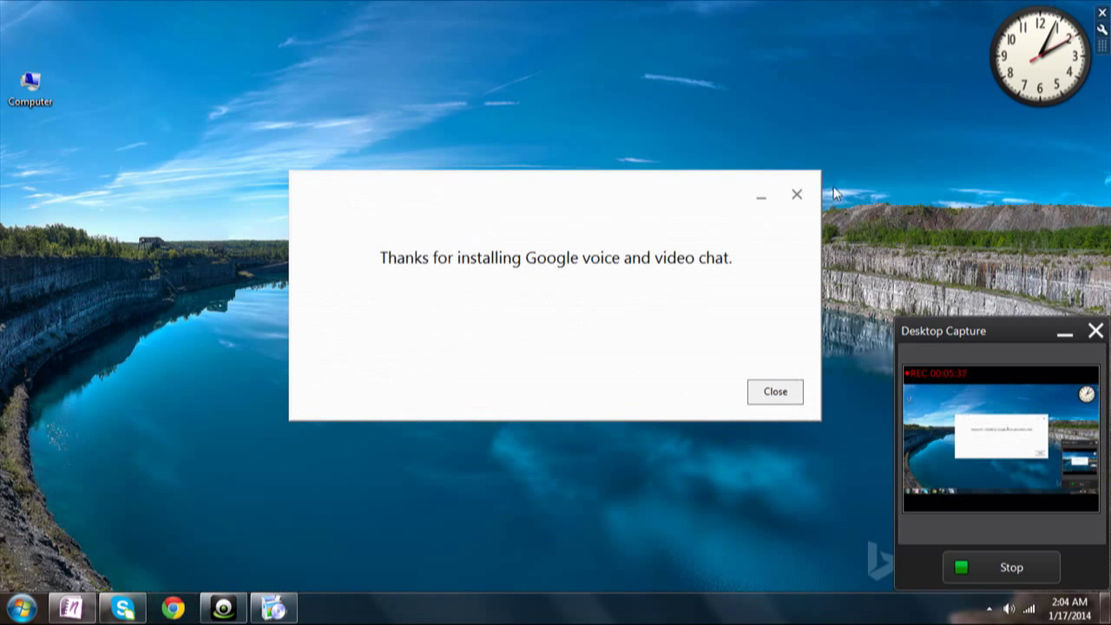
{"action": "left_click", "coordinate": [773, 395]}
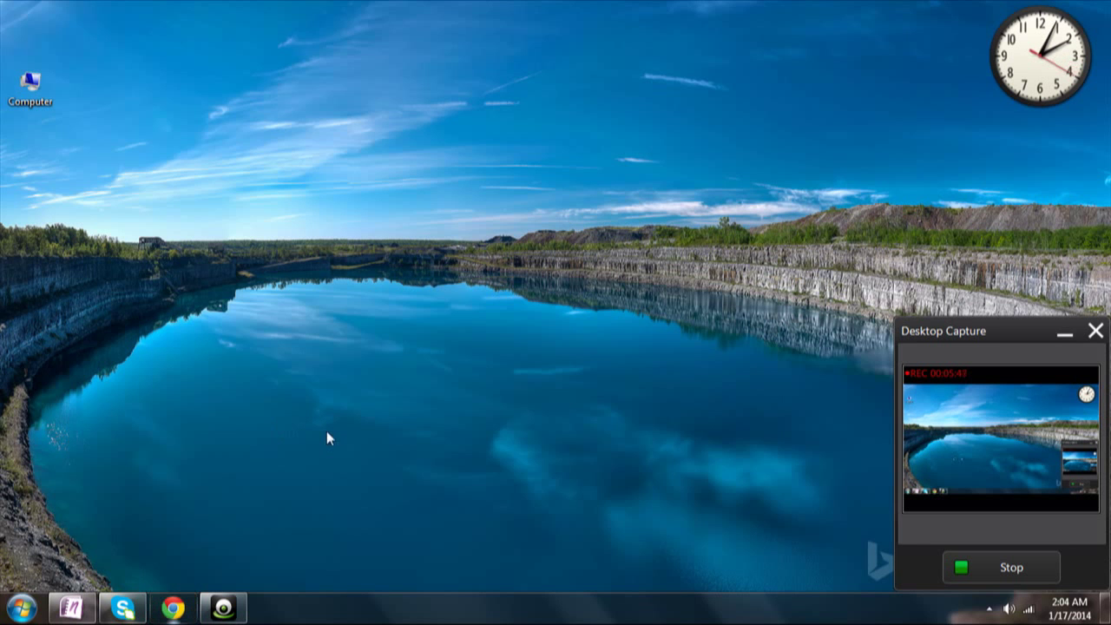
Return to the browser and close the MEGA and Downloads tabs, keeping only the Gmail inbox open
{"action": "left_click", "coordinate": [223, 608]}
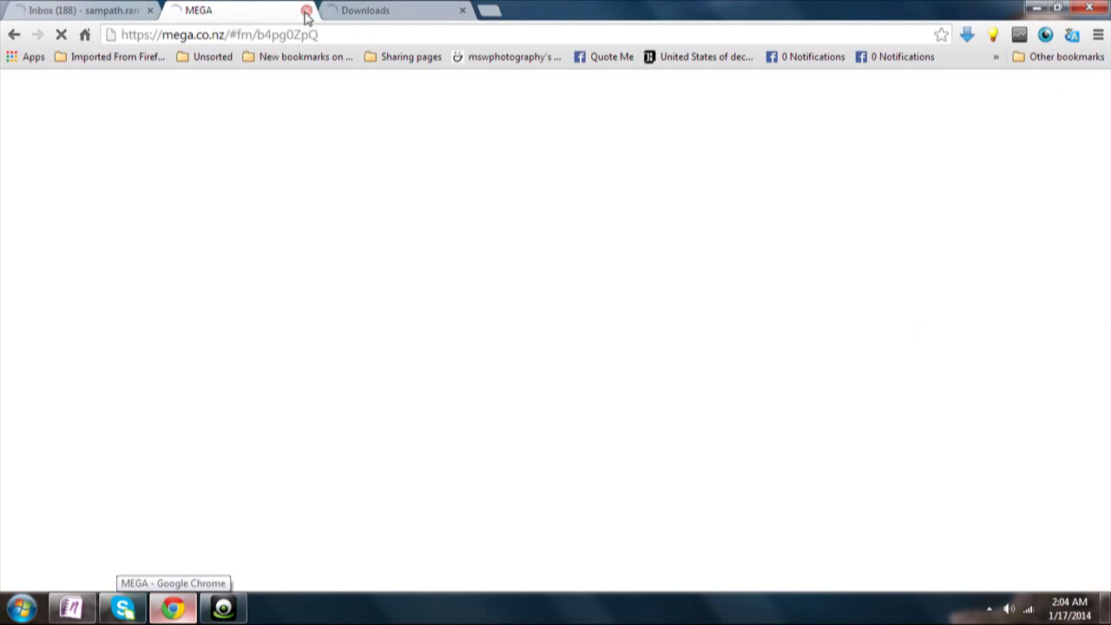
{"action": "left_click", "coordinate": [306, 11]}
{"action": "left_click", "coordinate": [306, 12]}
{"action": "left_click", "coordinate": [306, 11]}
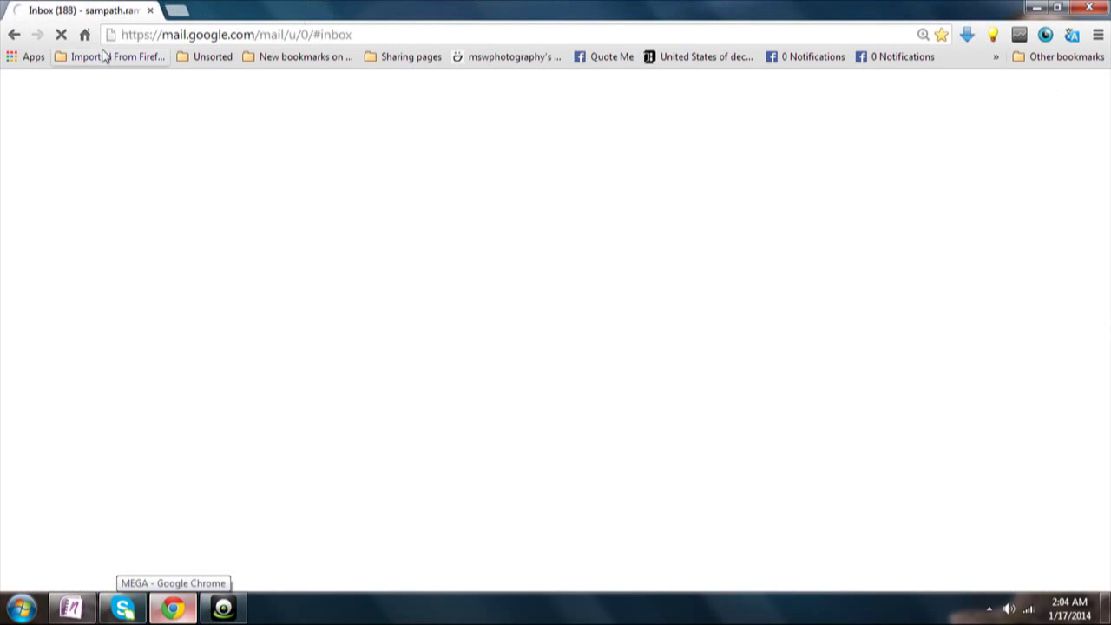
{"action": "left_click", "coordinate": [284, 34]}
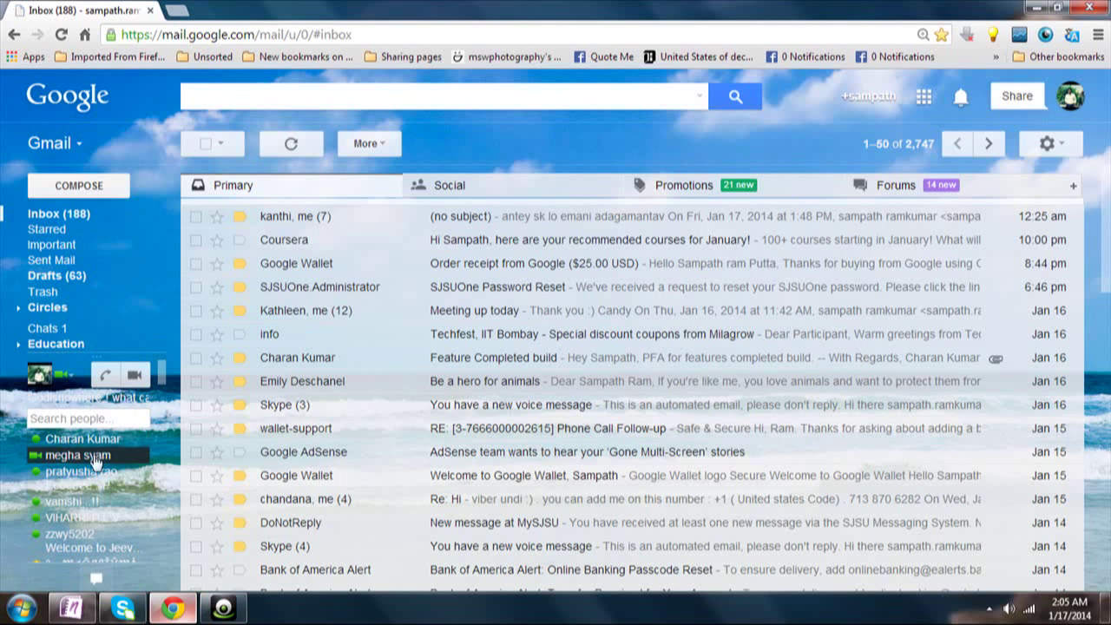
Open a chat with an online contact, place a test voice call to their computer, and end the call
{"action": "left_click", "coordinate": [87, 454]}
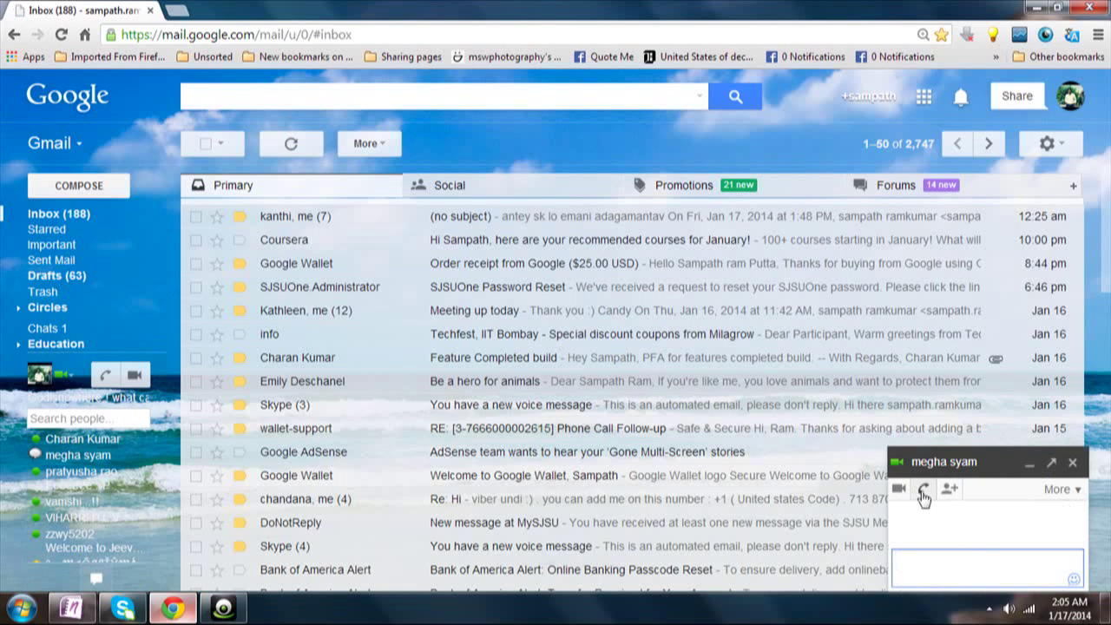
{"action": "left_click", "coordinate": [922, 489]}
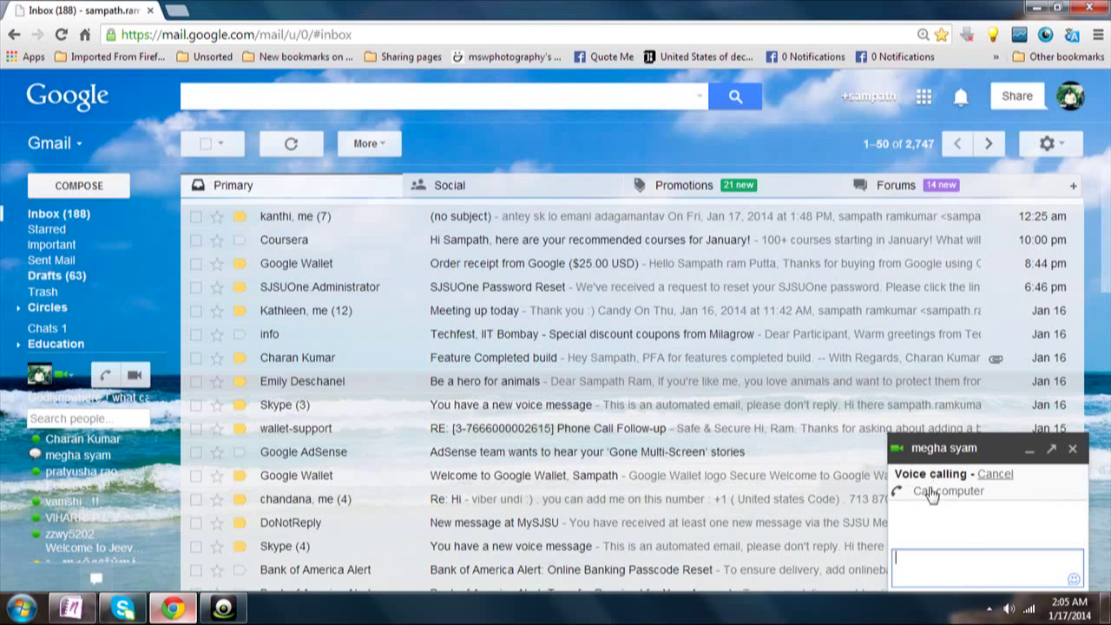
{"action": "left_click", "coordinate": [924, 491]}
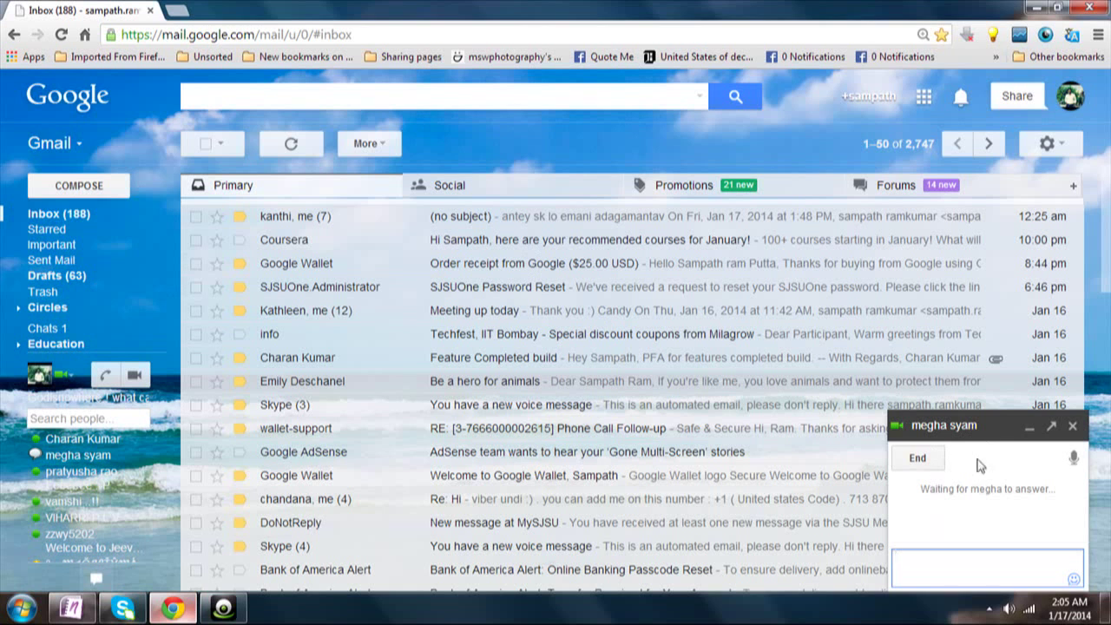
{"action": "left_click", "coordinate": [918, 458]}
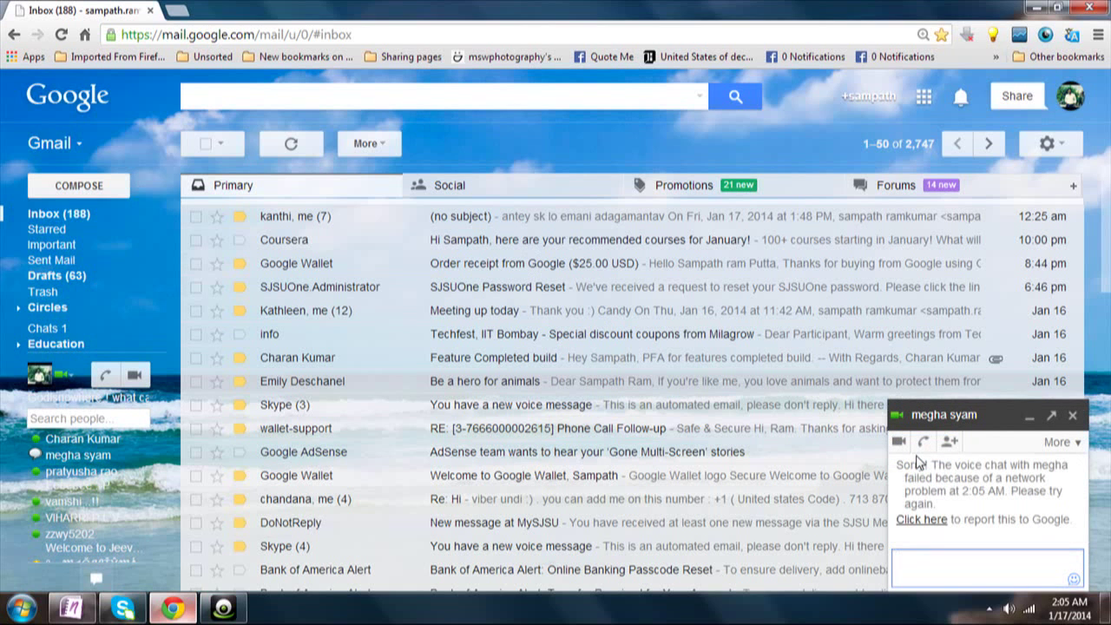